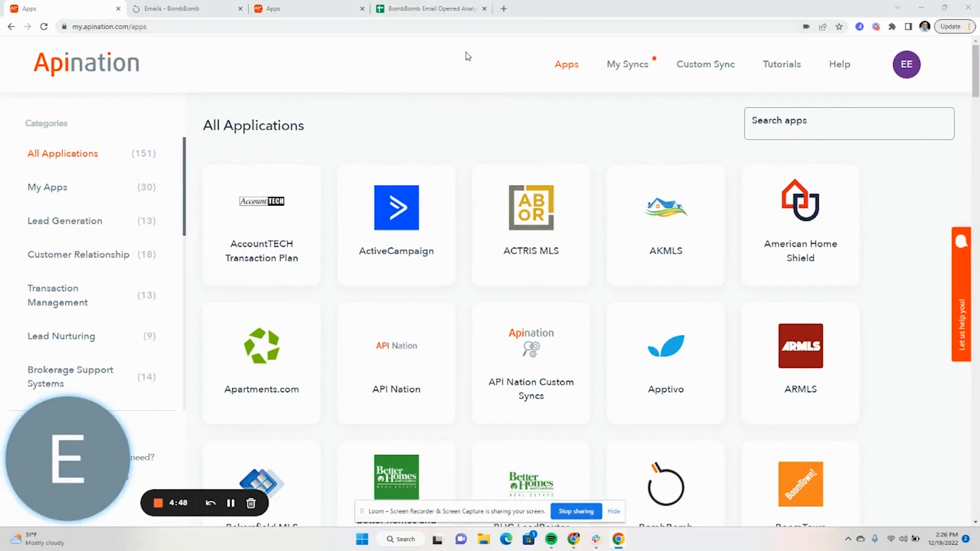
# - Switch from the API Nation apps catalogue to the BombBomb My Emails tab
pyautogui.click(168, 9)
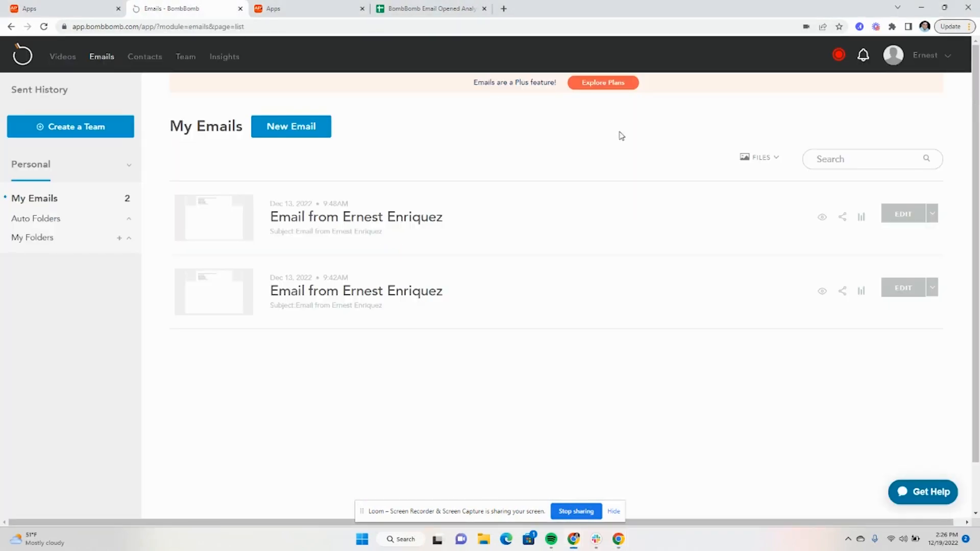
# - Find 'webhooks' in BombBomb's Integrations settings, view its details, then return to API Nation
pyautogui.click(223, 56)
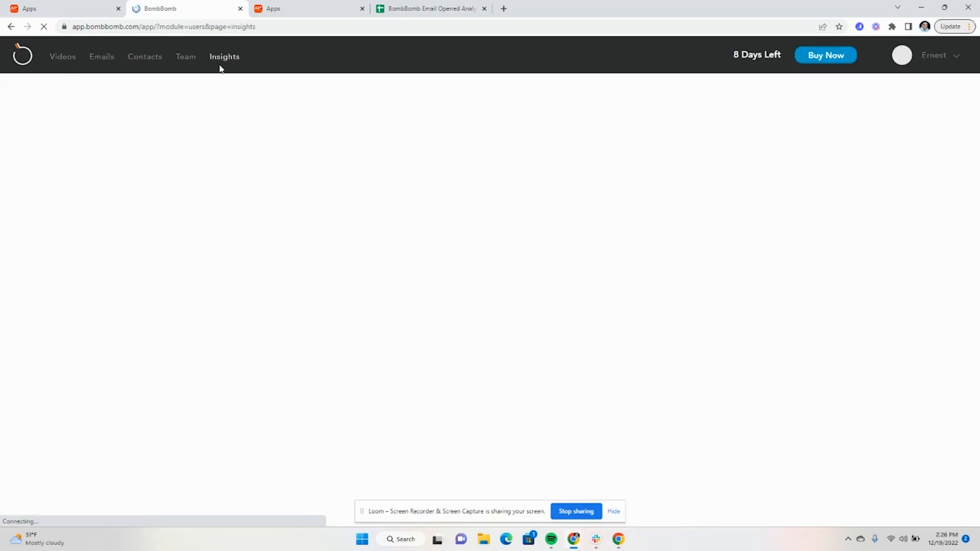
pyautogui.click(934, 57)
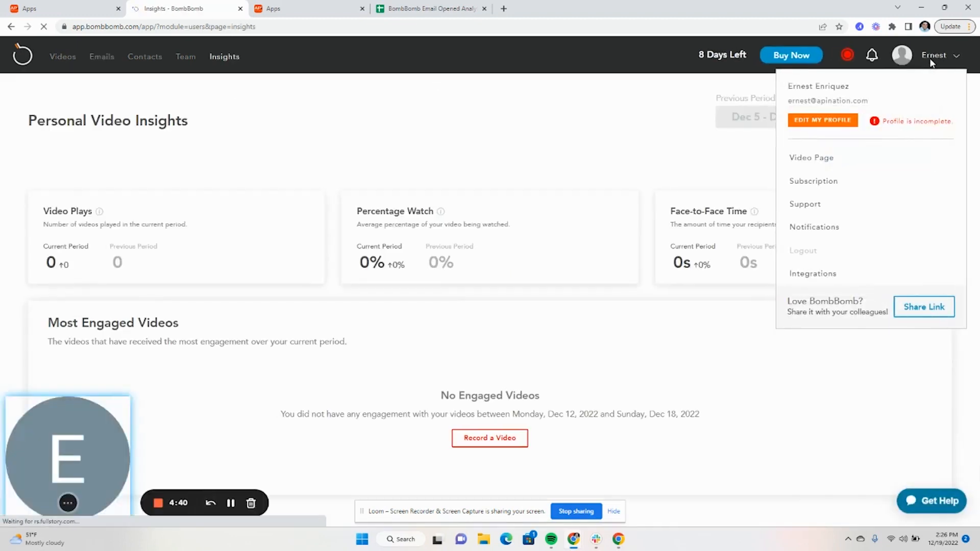
pyautogui.click(815, 278)
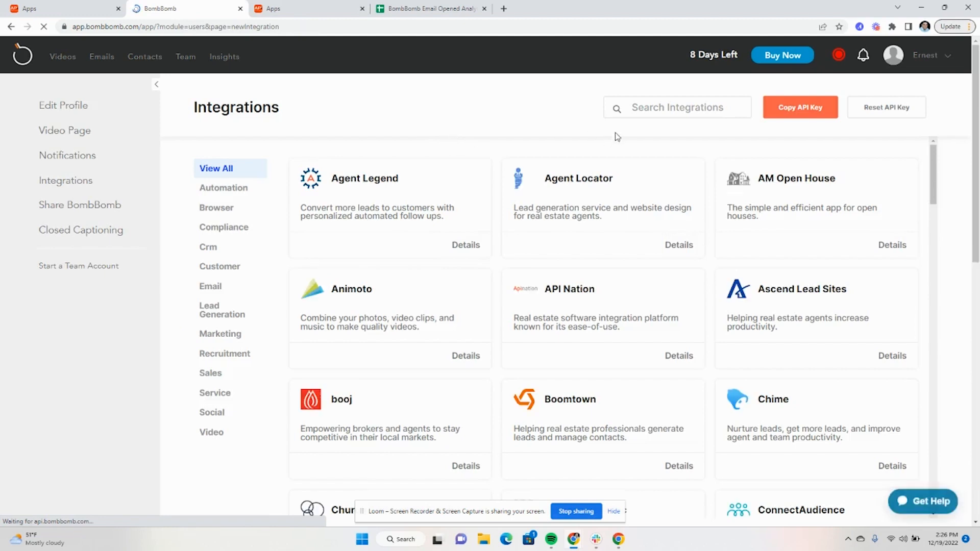
pyautogui.click(648, 107)
pyautogui.write('webhooks')
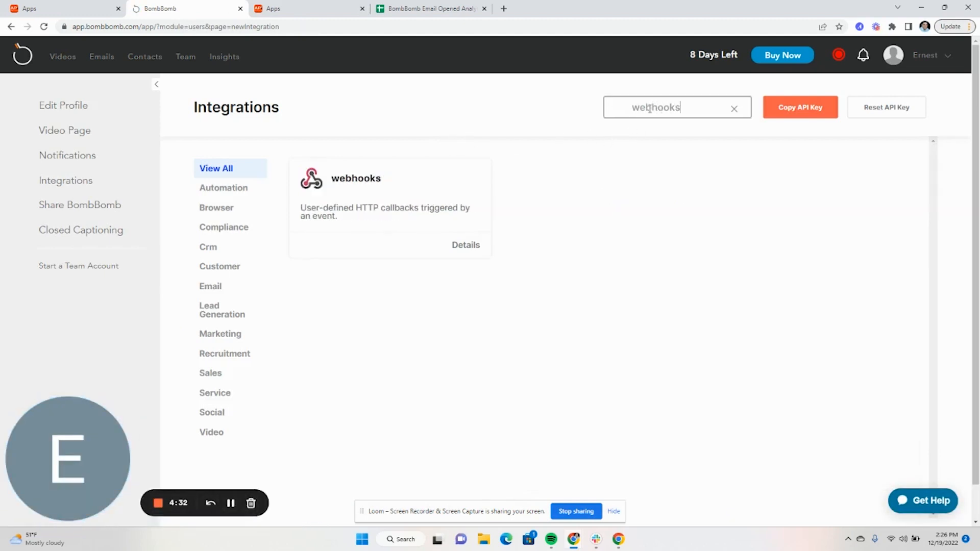
pyautogui.click(466, 246)
pyautogui.scroll(-2, 447, 230)
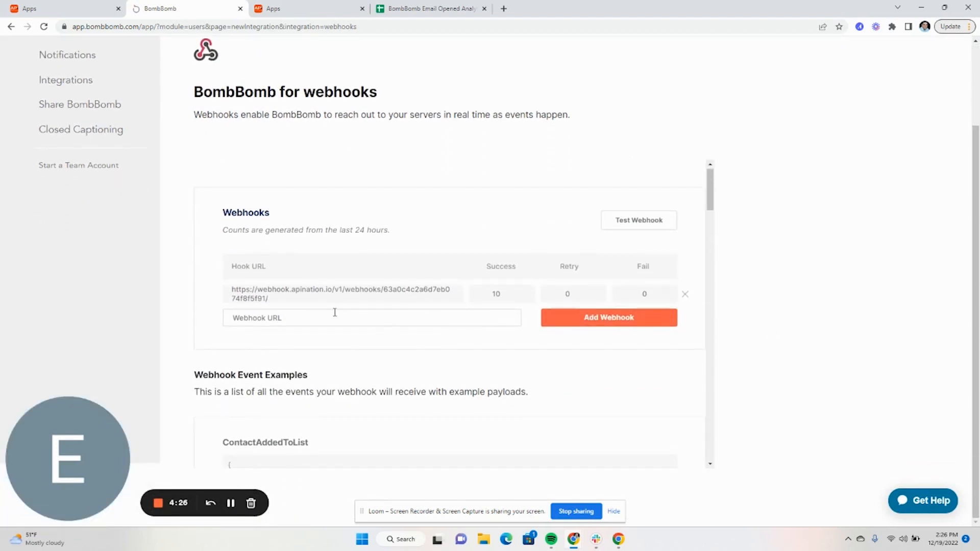
pyautogui.click(58, 12)
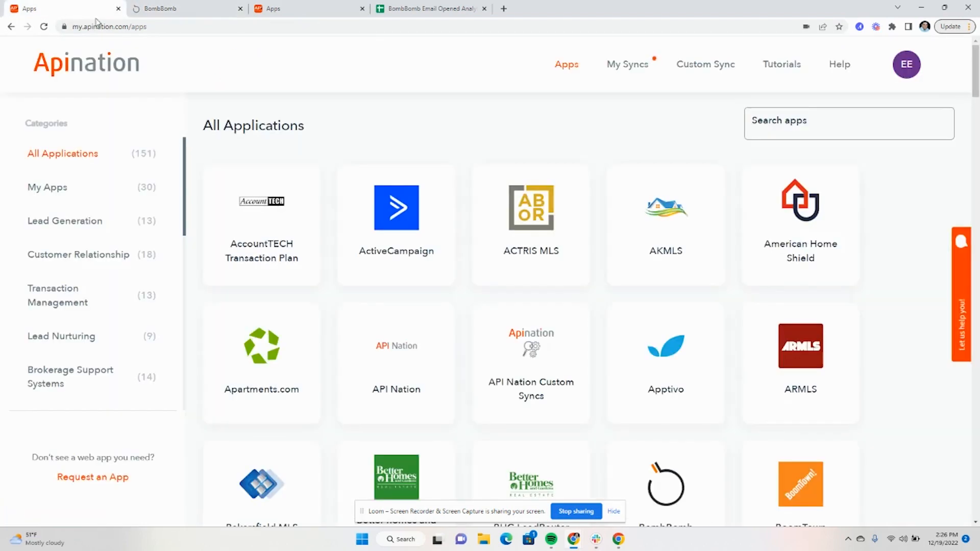
# - Search the API Nation apps for 'webhook' and open the Webhooks app page
pyautogui.click(758, 121)
pyautogui.write('webhook')
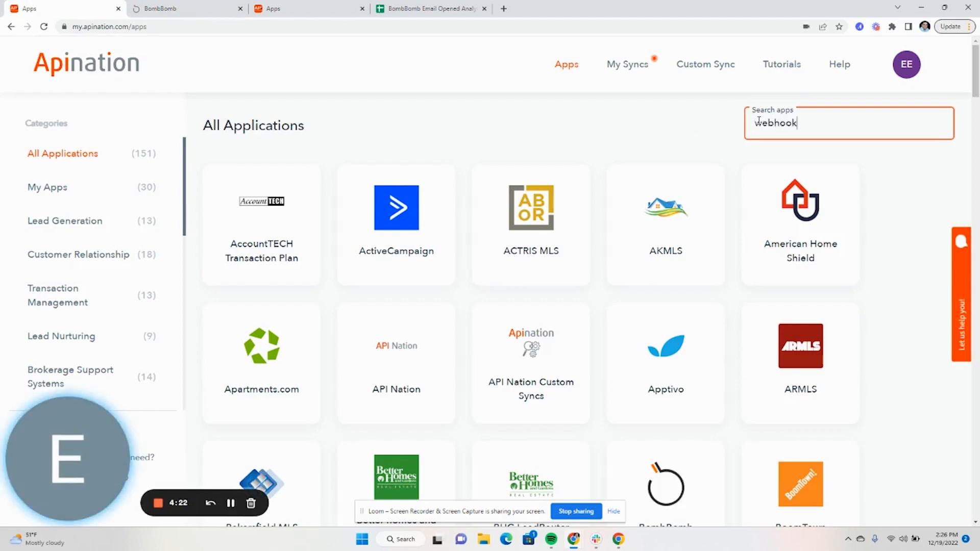
pyautogui.click(264, 214)
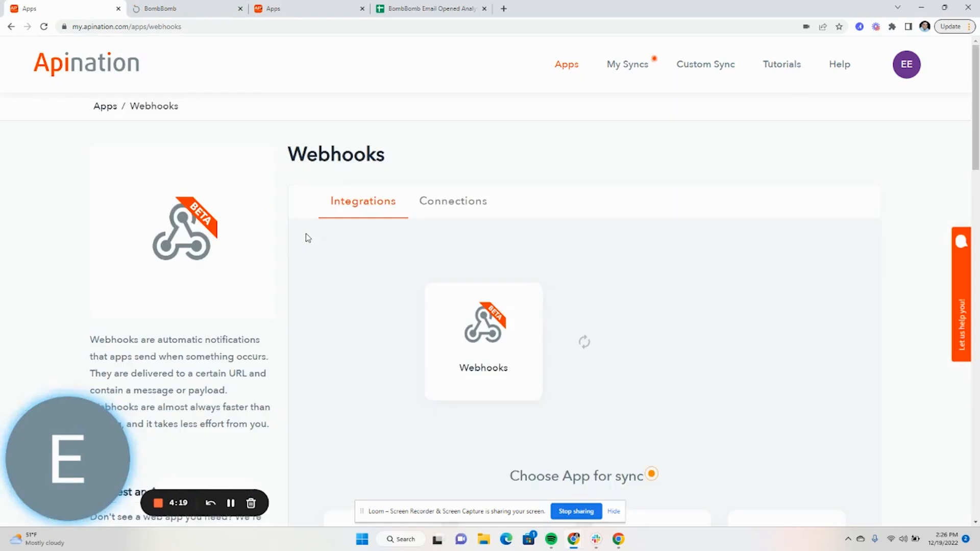
pyautogui.scroll(-3, 307, 235)
pyautogui.scroll(-12, 306, 236)
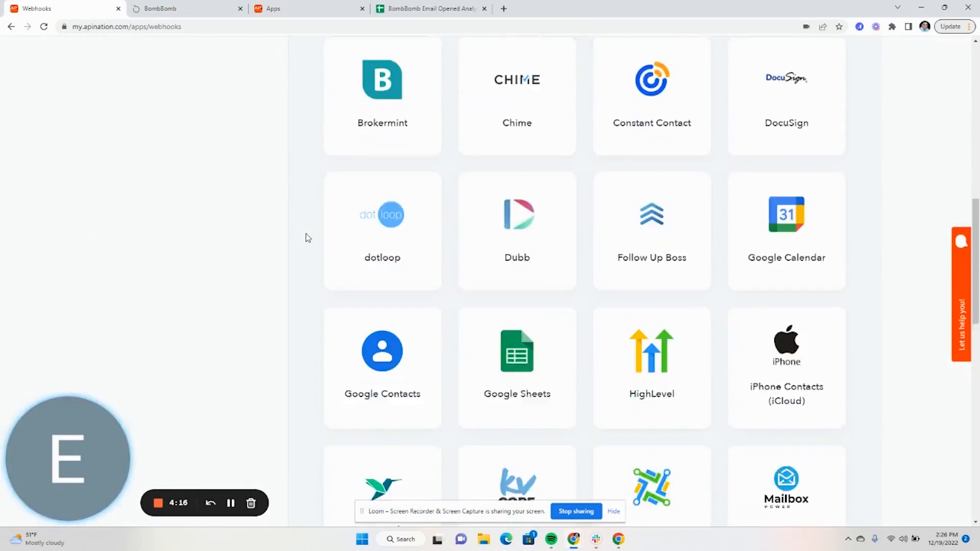
# - Pick Google Sheets and activate the 'Webhook Created or Updated Google Sheets Spreadsheet' sync
pyautogui.click(518, 230)
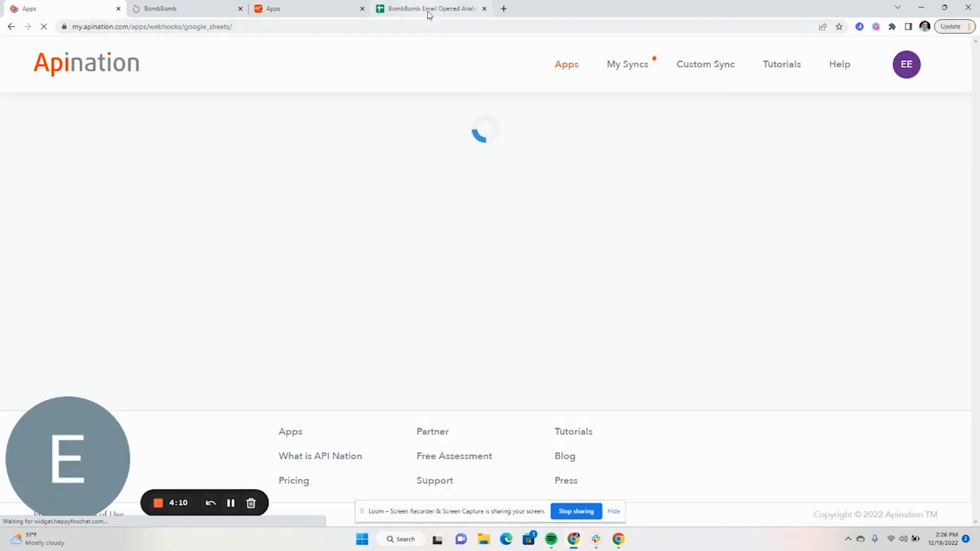
pyautogui.scroll(-6, 624, 246)
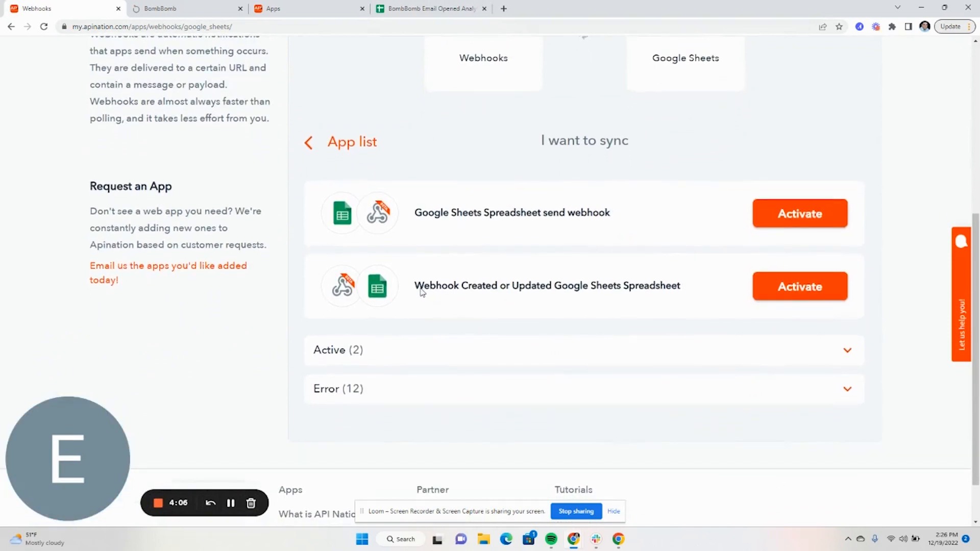
pyautogui.moveTo(421, 292); pyautogui.dragTo(671, 301)
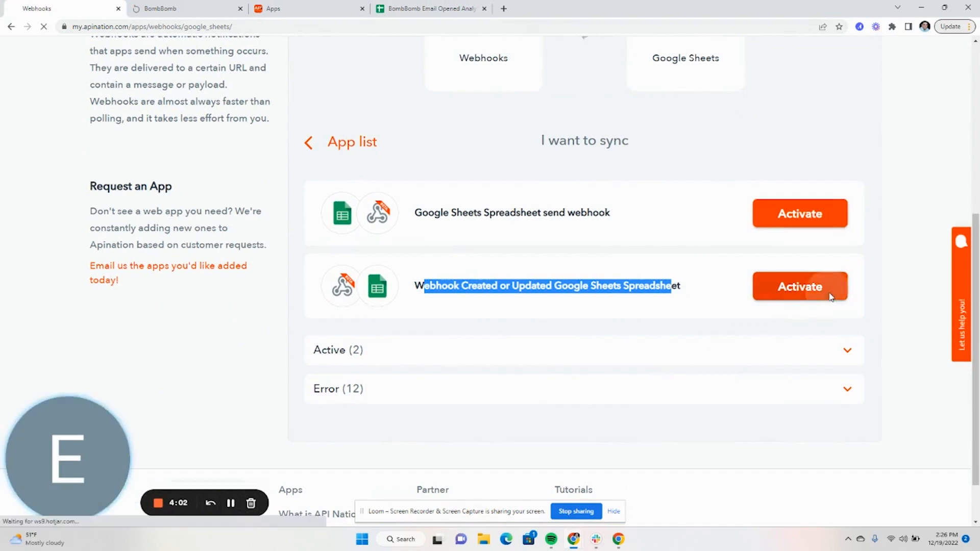
pyautogui.click(826, 293)
pyautogui.scroll(-10, 642, 288)
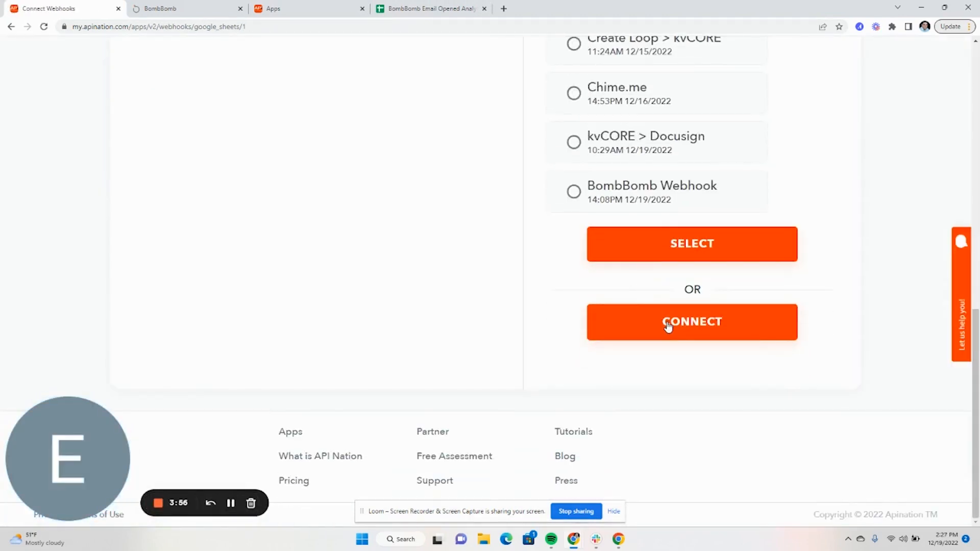
# - Generate an inbound webhook labelled 'BombBomb' and take its URL over to BombBomb
pyautogui.click(668, 327)
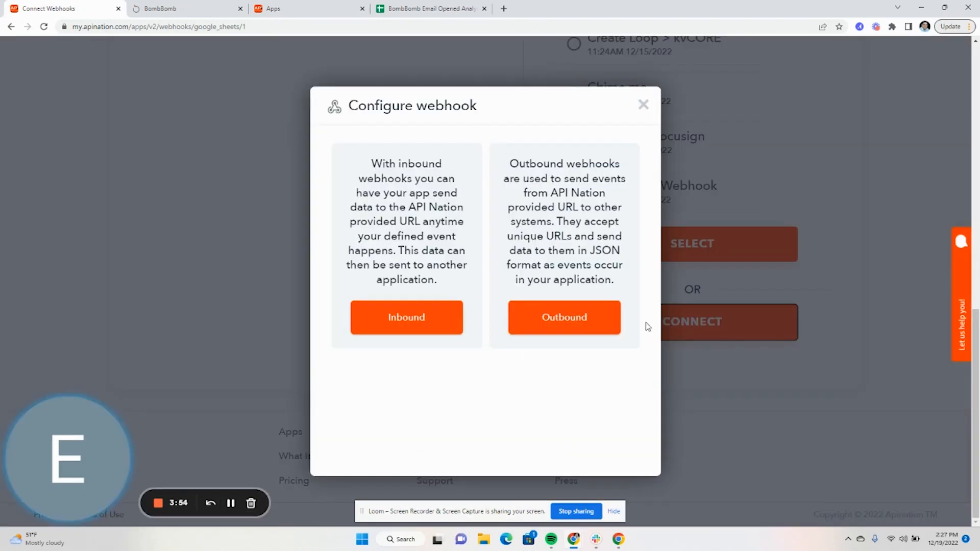
pyautogui.click(407, 318)
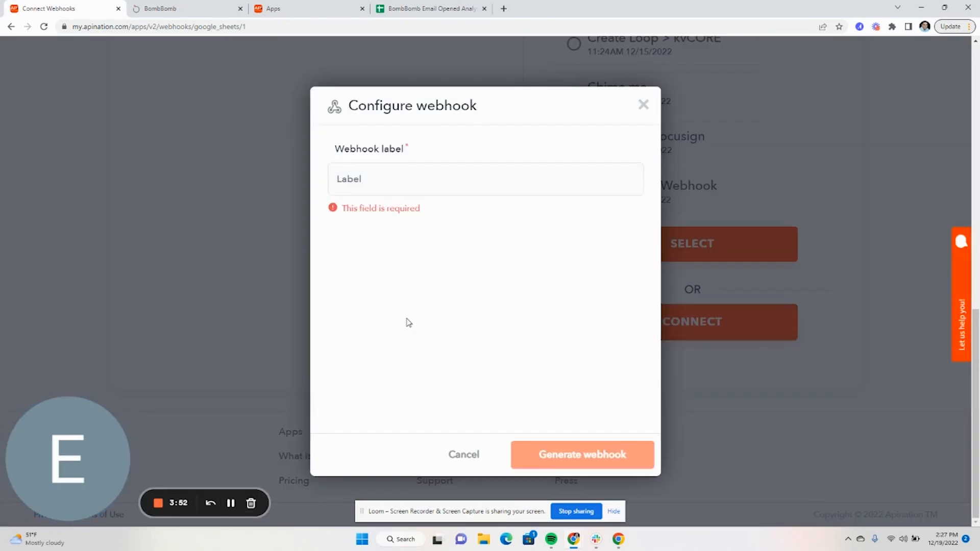
pyautogui.click(396, 180)
pyautogui.write('Bom')
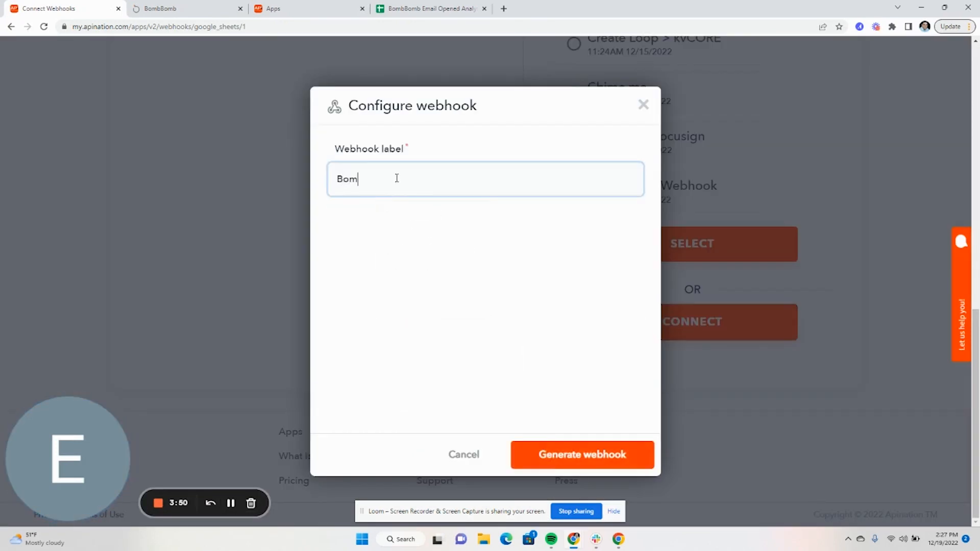
pyautogui.write('bBomb Demo')
pyautogui.click(542, 458)
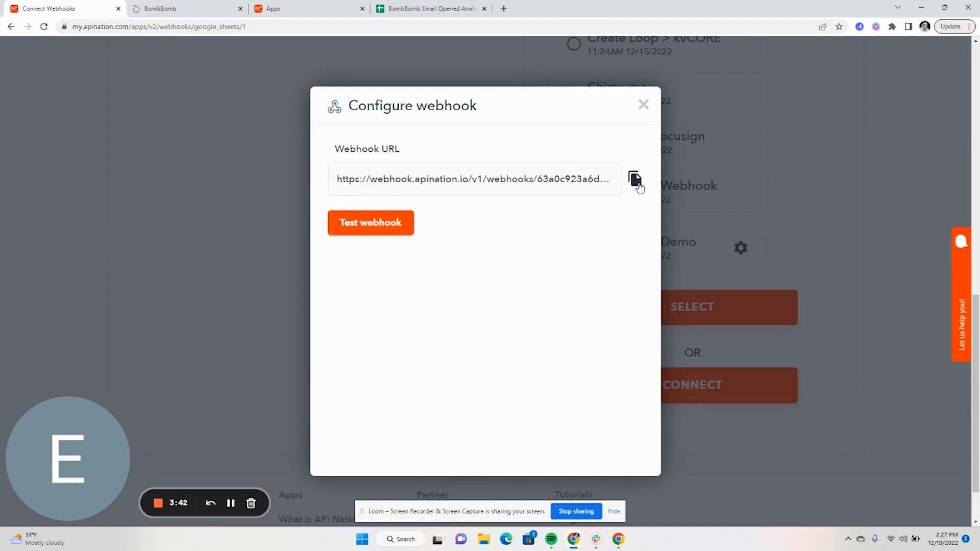
pyautogui.click(180, 10)
# - Add the API Nation URL as a BombBomb webhook and load its test payload in API Nation
pyautogui.click(346, 319)
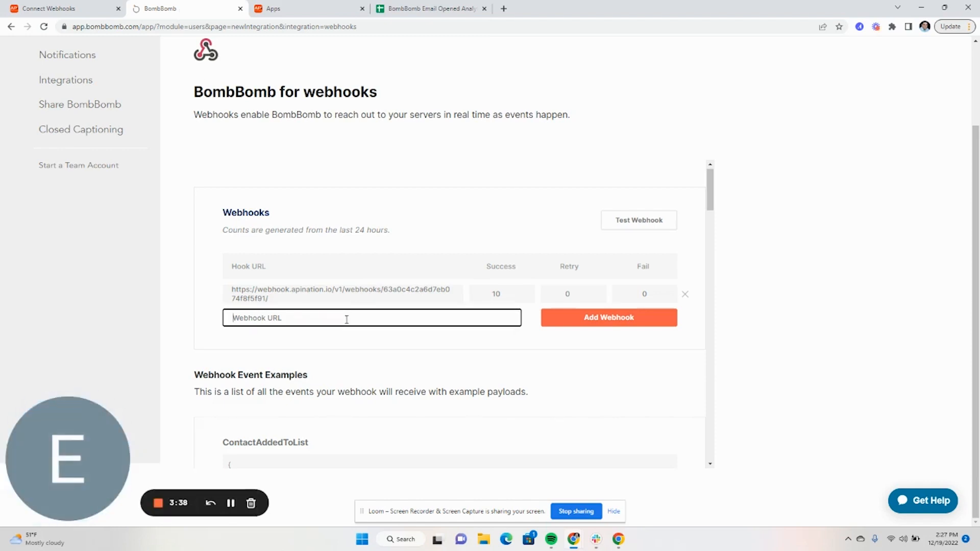
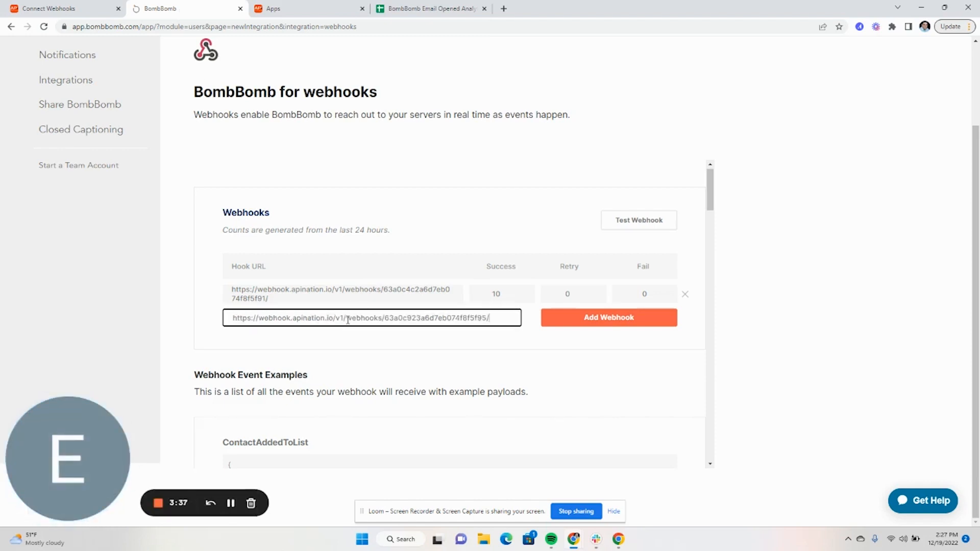
pyautogui.click(568, 325)
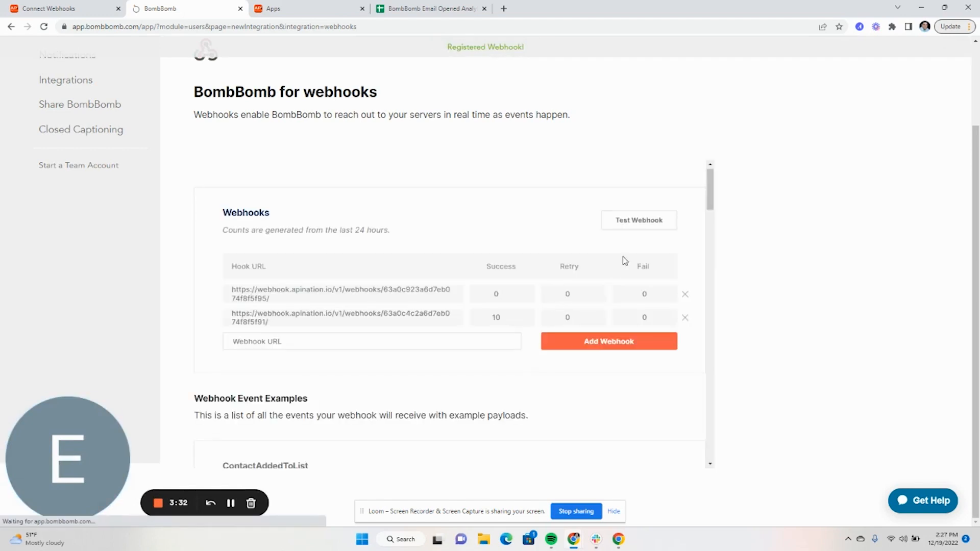
pyautogui.click(623, 221)
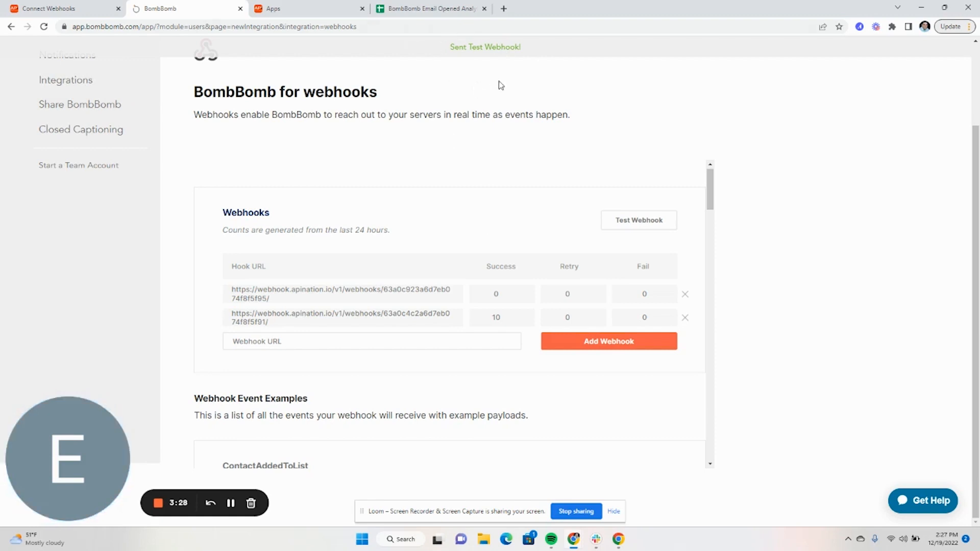
pyautogui.click(51, 9)
pyautogui.click(376, 222)
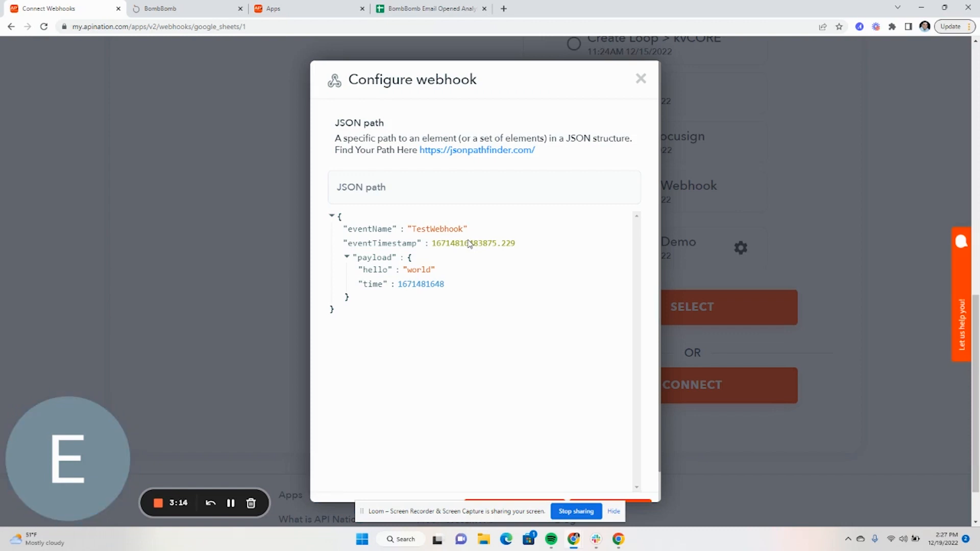
# - Go back to BombBomb and open the My Videos list
pyautogui.click(194, 11)
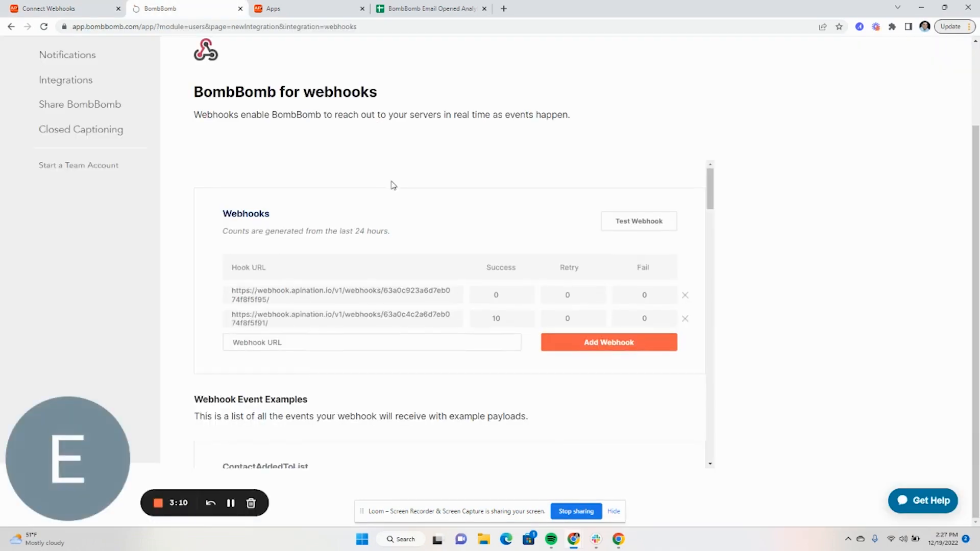
pyautogui.scroll(2, 692, 202)
pyautogui.click(70, 59)
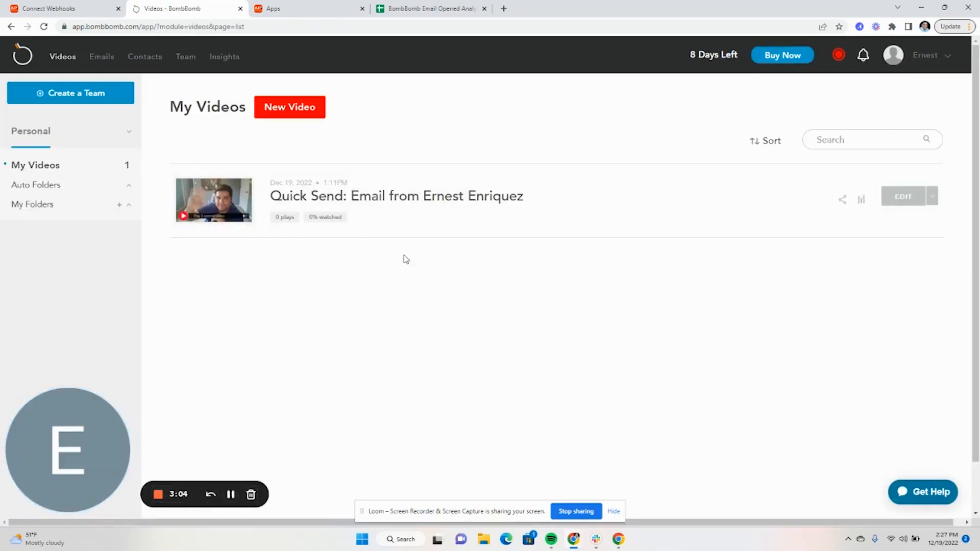
# - Email the Quick Send video to the suggested test recipient, then return to API Nation
pyautogui.click(932, 197)
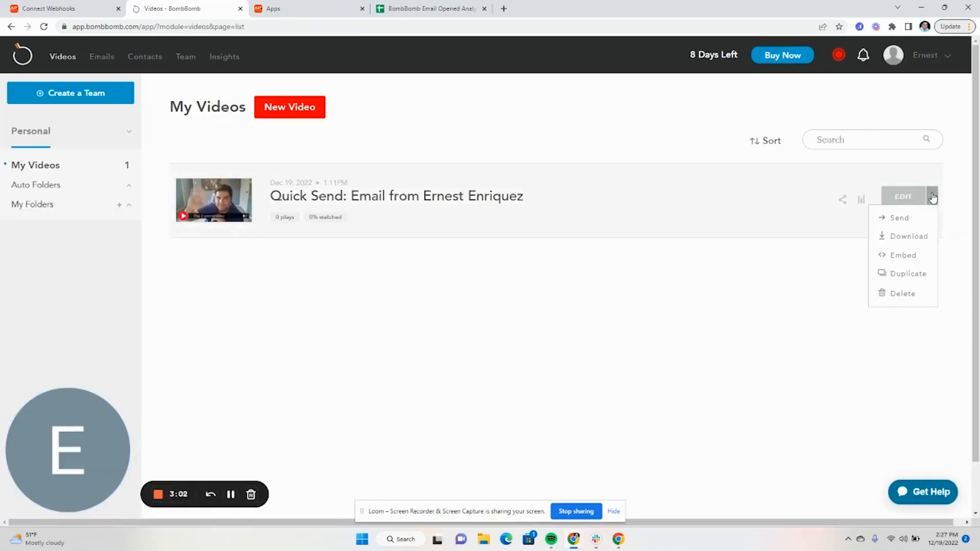
pyautogui.click(906, 225)
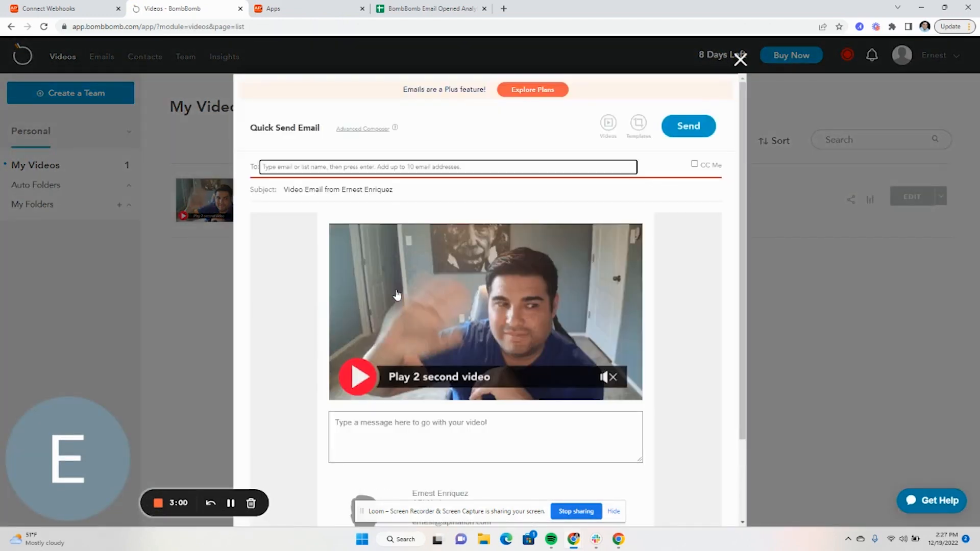
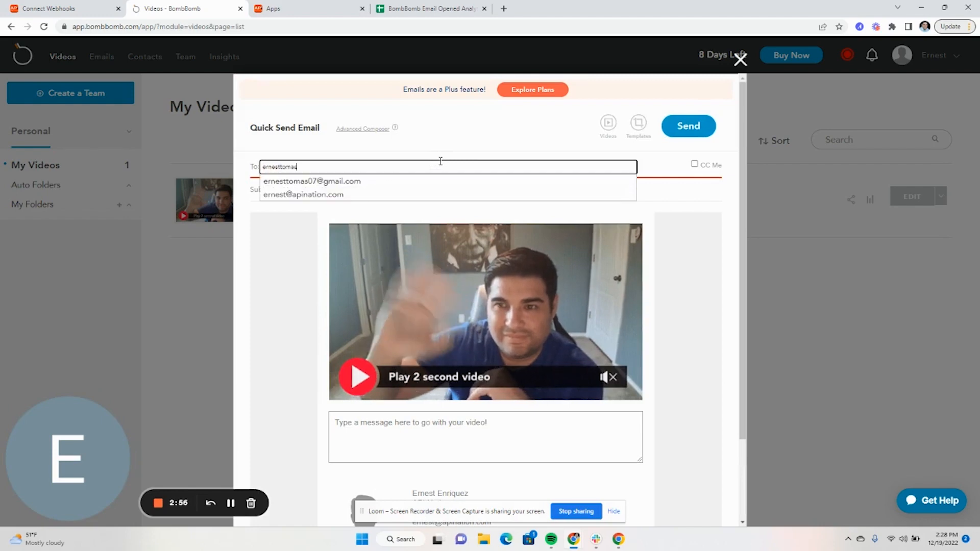
pyautogui.press('Down')
pyautogui.press('Return')
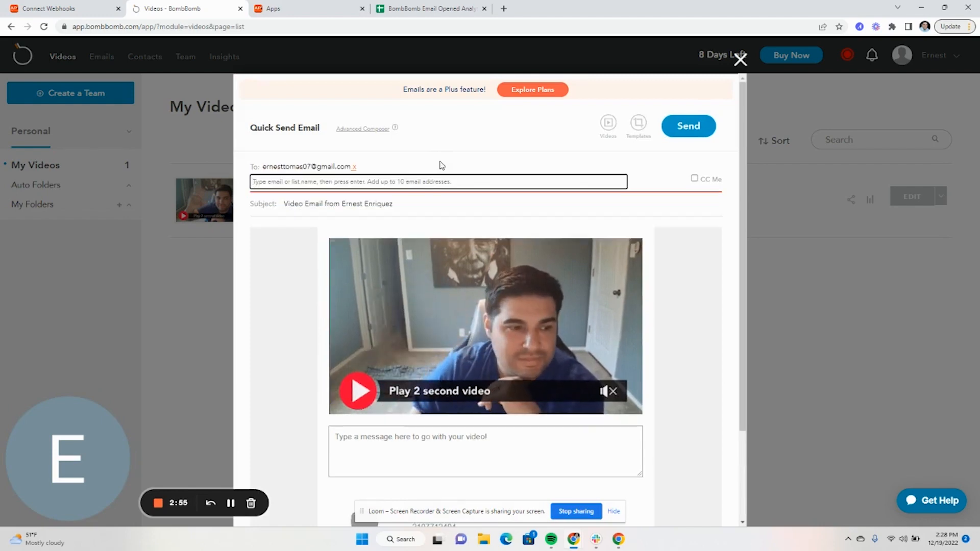
pyautogui.click(706, 131)
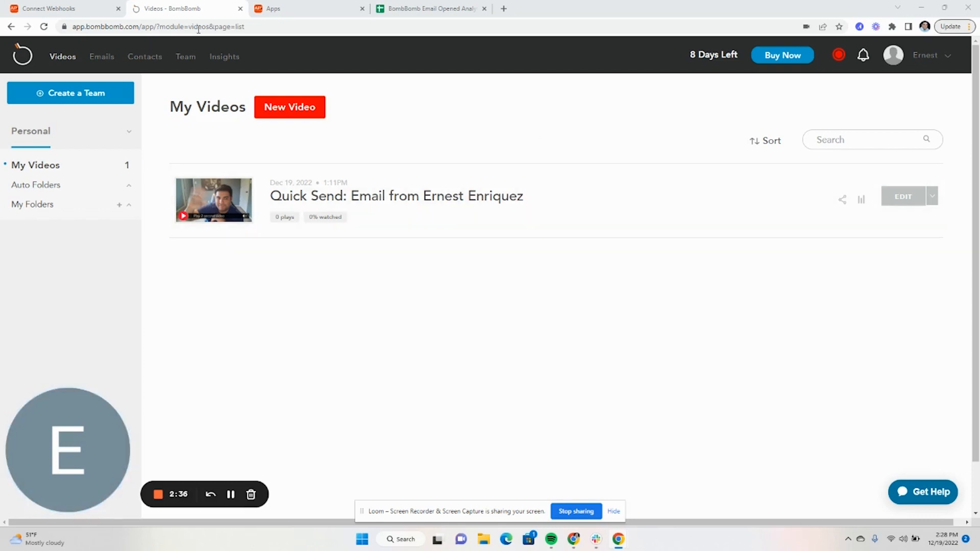
pyautogui.click(57, 12)
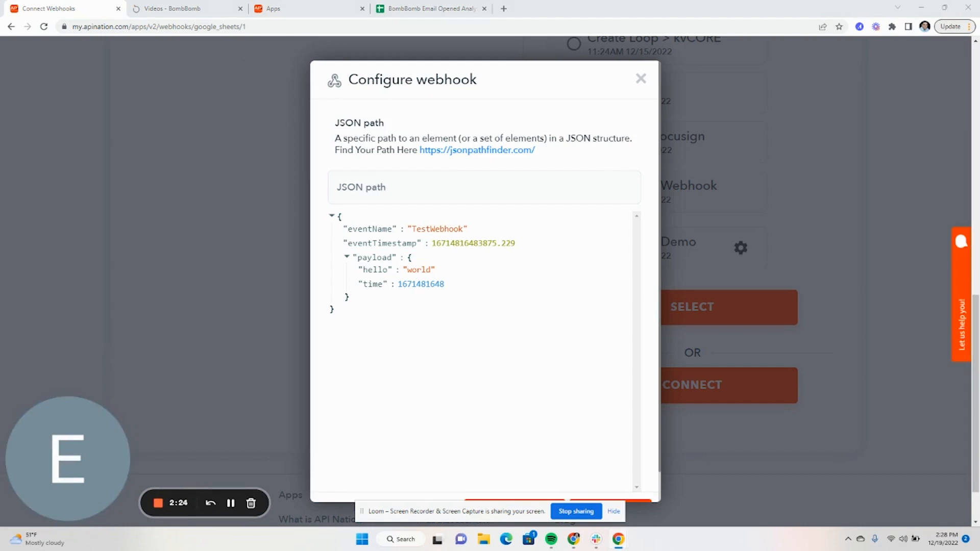
# - Re-test to load the VideoPlayed sample, expand contacts item 0, and finish the webhook step
pyautogui.scroll(-2, 431, 362)
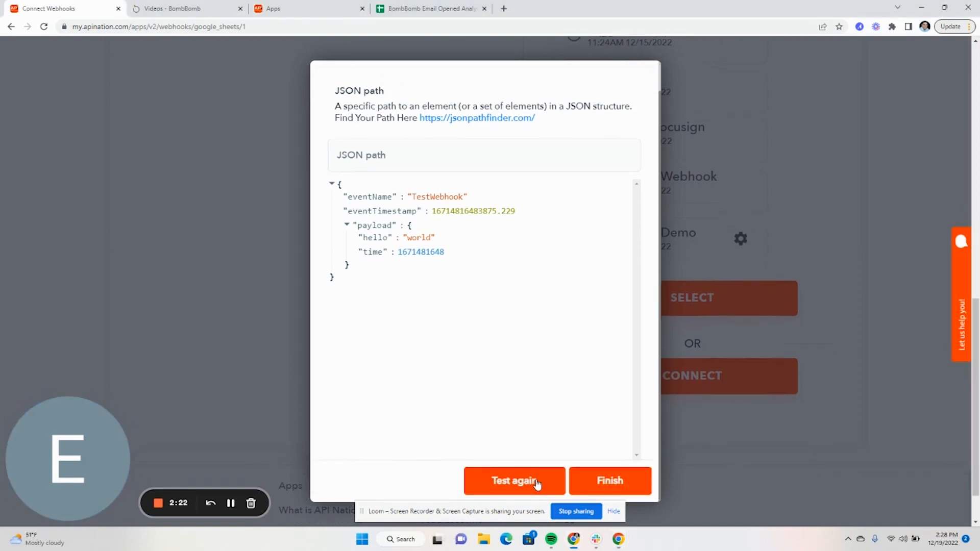
pyautogui.click(537, 484)
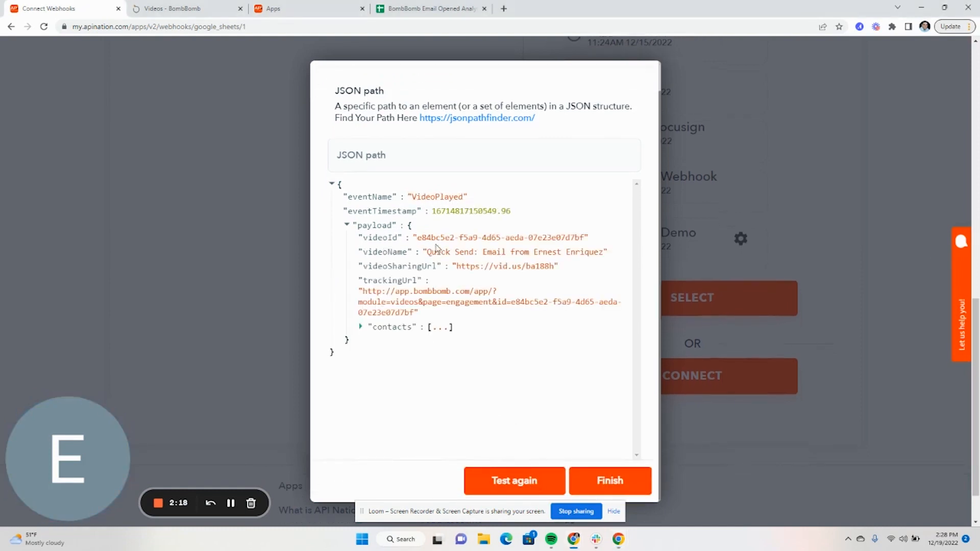
pyautogui.click(361, 327)
pyautogui.click(380, 340)
pyautogui.scroll(-1, 428, 334)
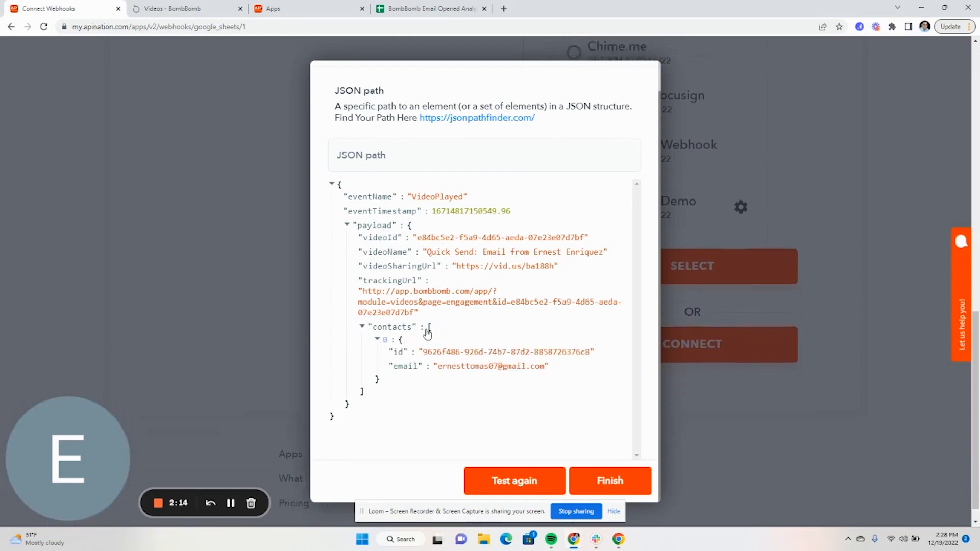
pyautogui.click(636, 482)
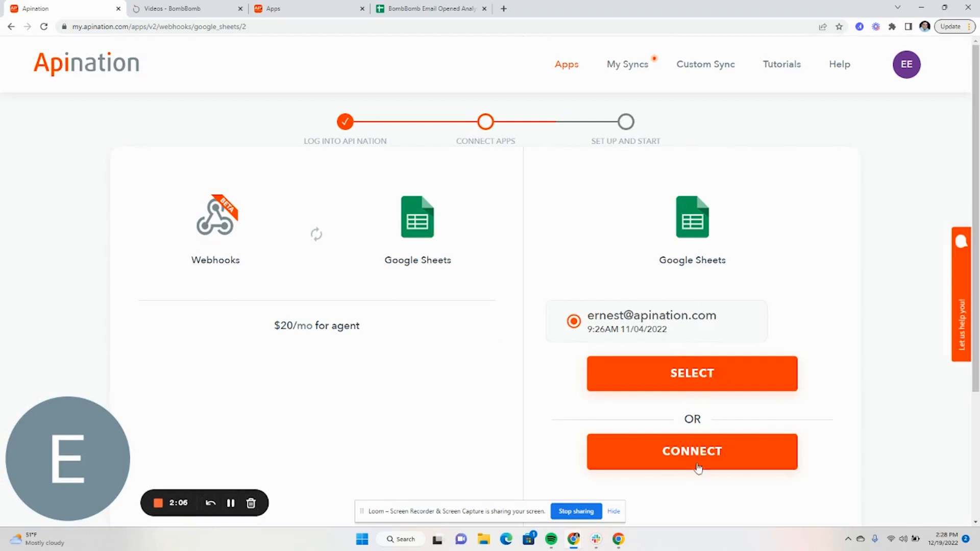
# - Select the Google Sheets account, name the new sheet 'BombBomb Video Played', and subscribe
pyautogui.click(677, 380)
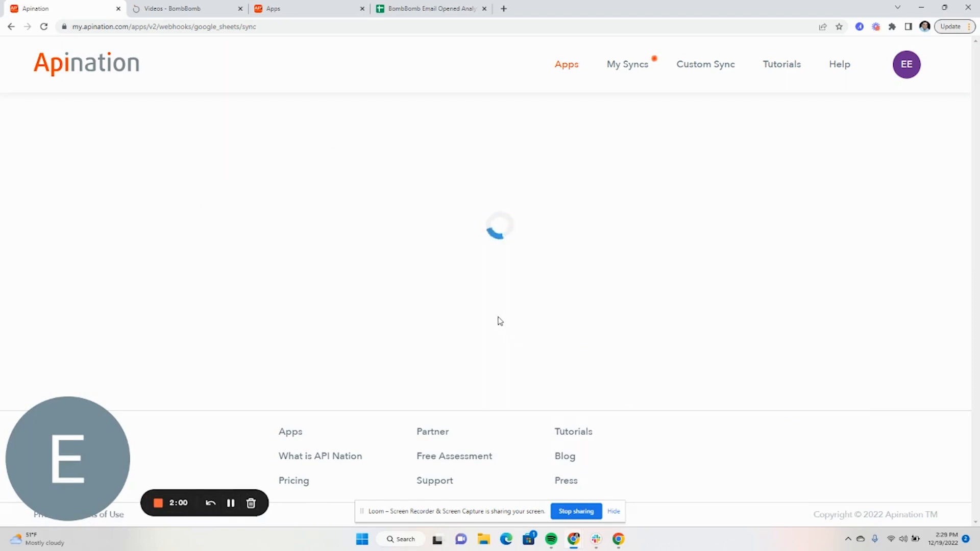
pyautogui.scroll(-5, 473, 328)
pyautogui.click(356, 139)
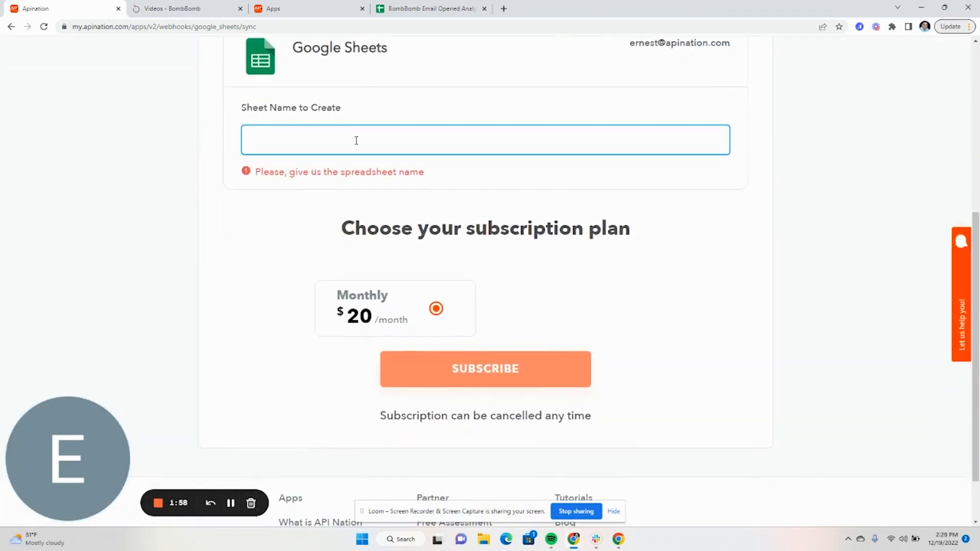
pyautogui.write('BombBomb Vid')
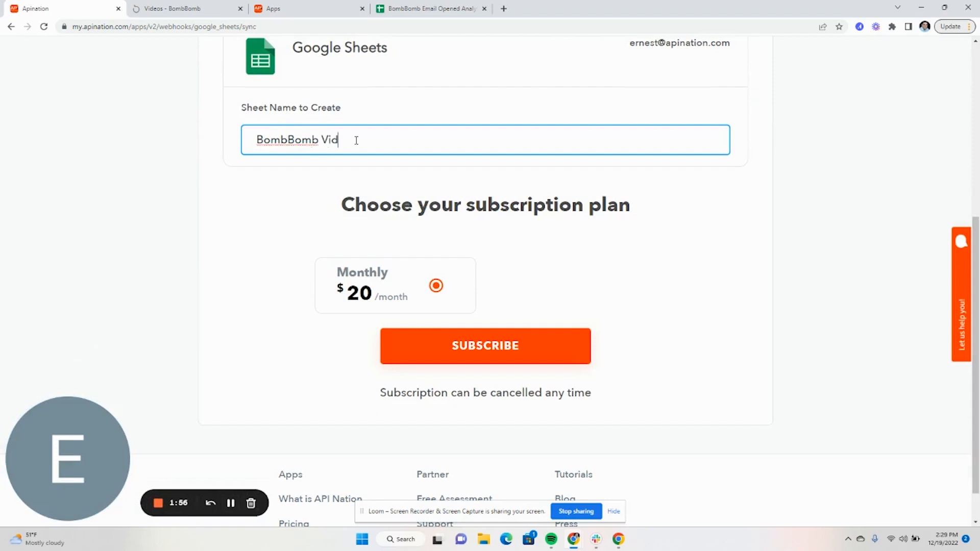
pyautogui.write('eo Played')
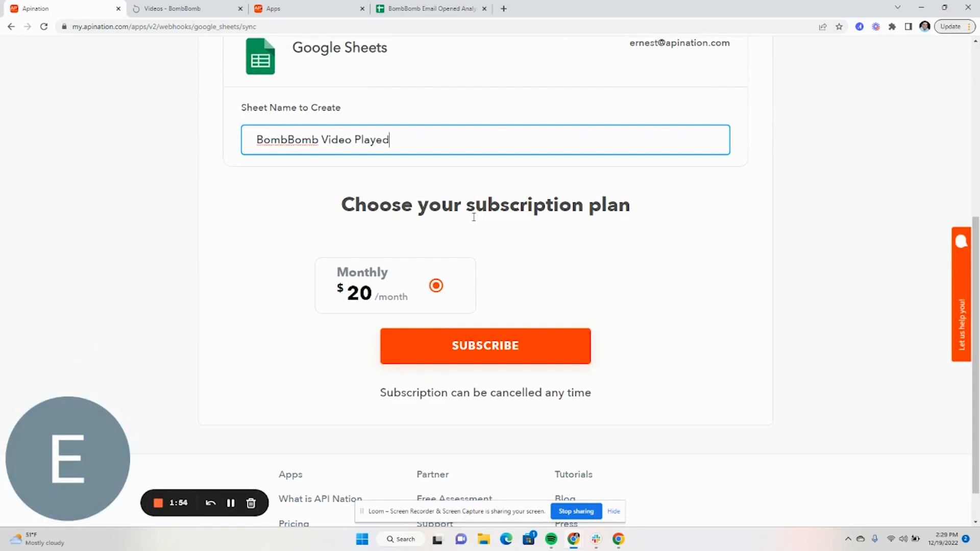
pyautogui.click(476, 360)
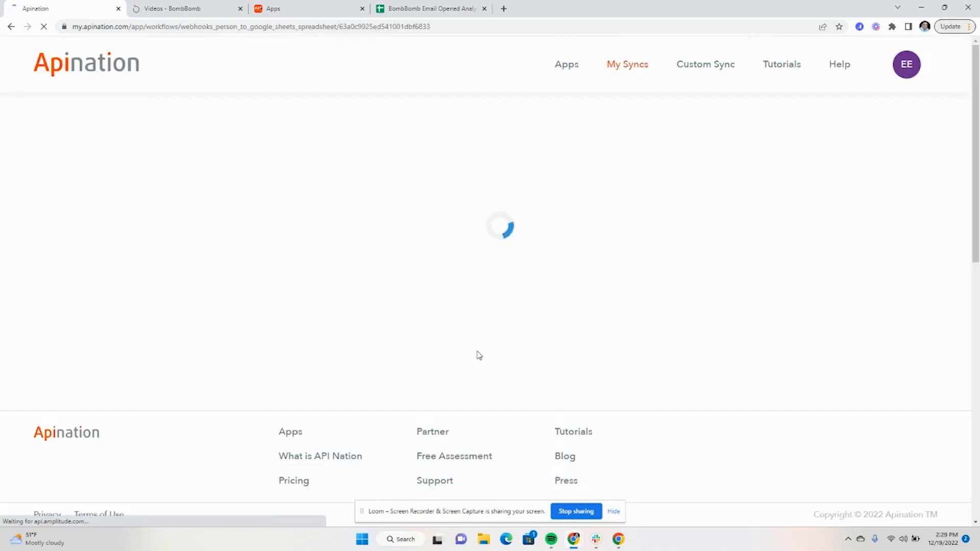
# - Scroll through the sync's Mapping section down to the payload.contacts fields
pyautogui.scroll(-10, 490, 361)
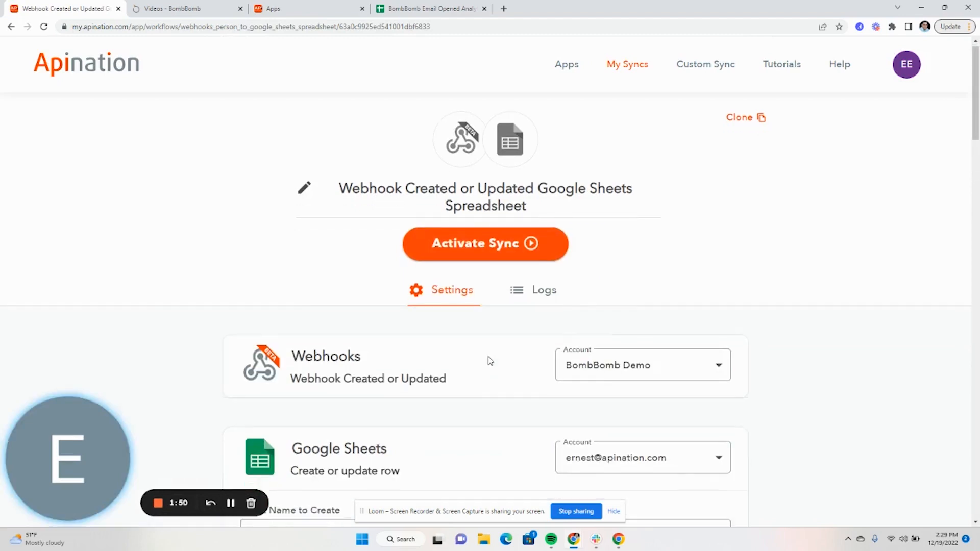
pyautogui.scroll(-8, 489, 361)
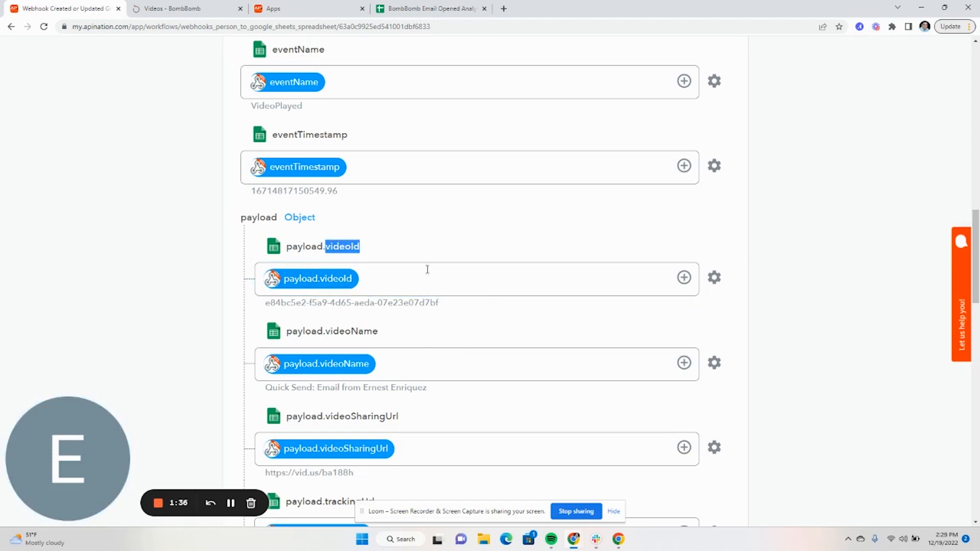
pyautogui.scroll(-12, 428, 269)
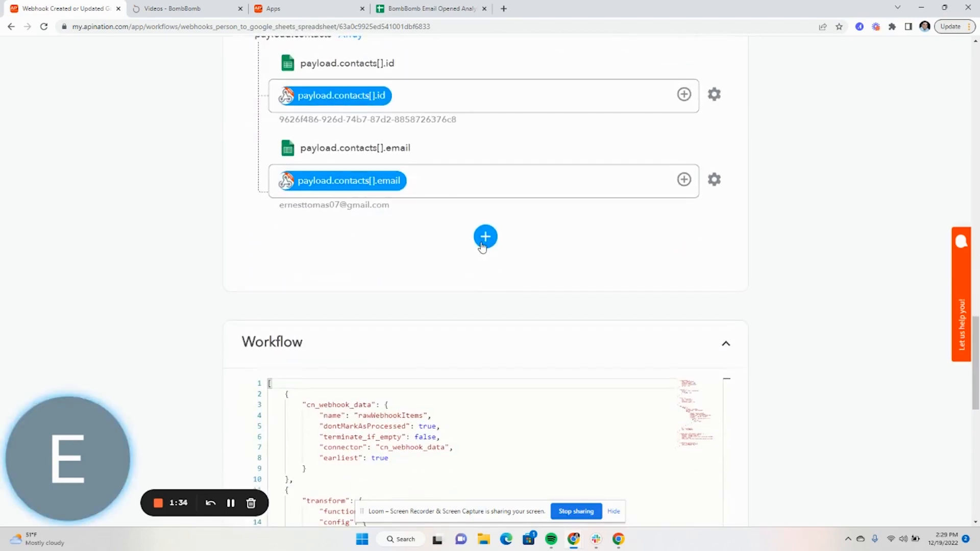
# - Add a custom sheet column named videoId
pyautogui.click(482, 246)
pyautogui.click(430, 284)
pyautogui.write('videoId')
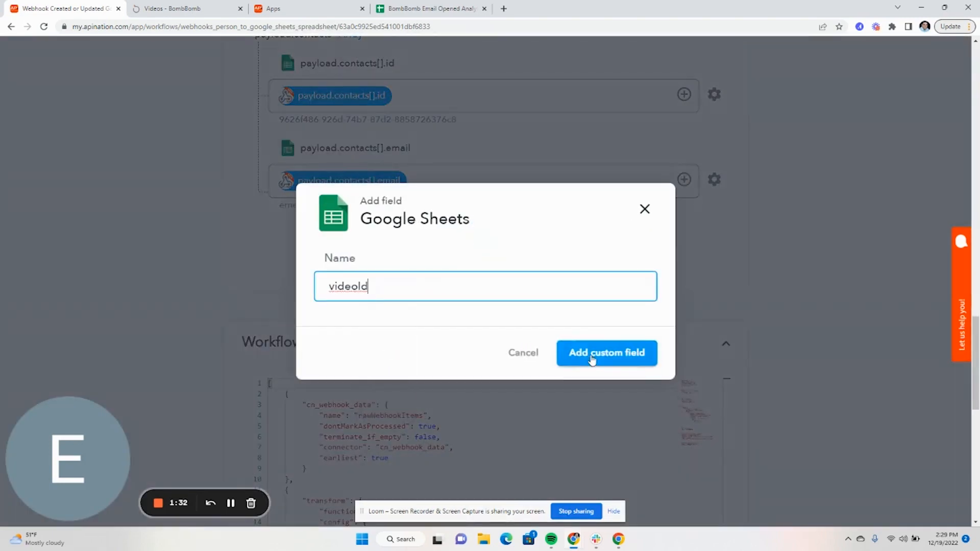
pyautogui.click(592, 360)
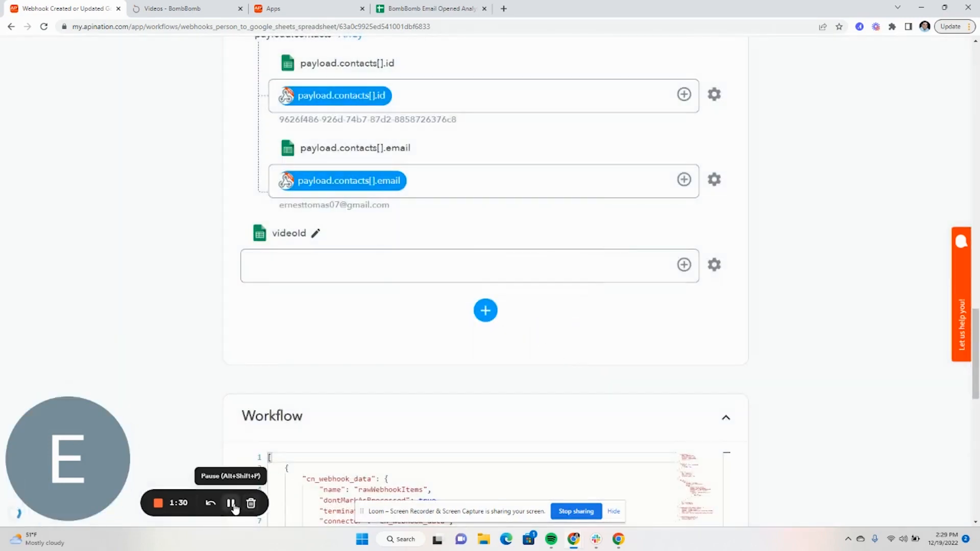
pyautogui.click(232, 504)
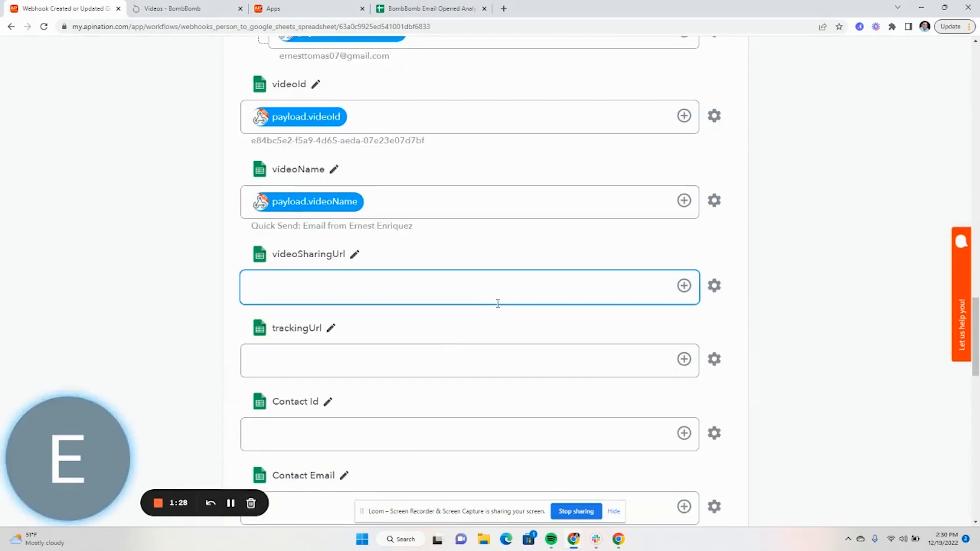
# - Map payload.videoSharingUrl and payload.trackingUrl into the videoSharingUrl and trackingUrl columns
pyautogui.scroll(-3, 499, 303)
pyautogui.click(683, 132)
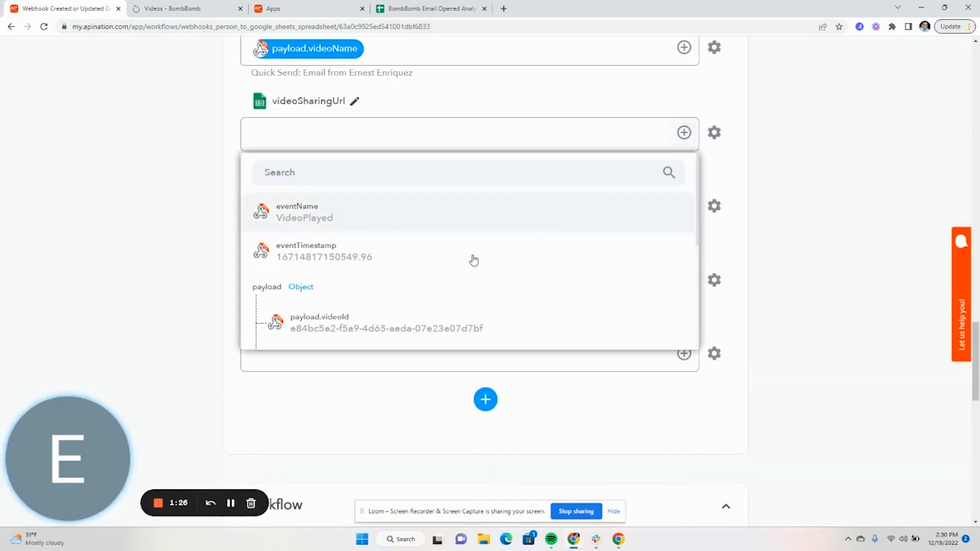
pyautogui.scroll(-1, 434, 271)
pyautogui.scroll(-3, 397, 281)
pyautogui.scroll(1, 396, 280)
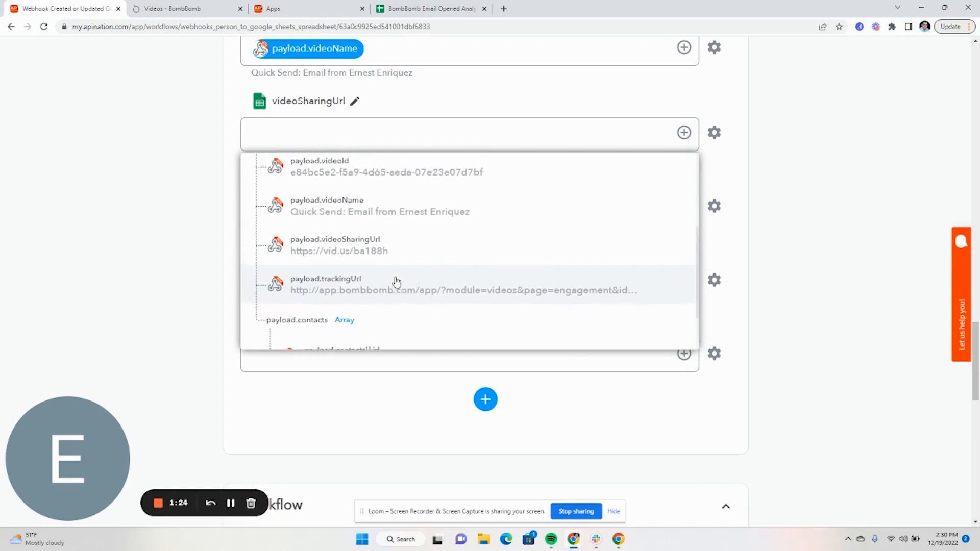
pyautogui.click(384, 258)
pyautogui.click(684, 218)
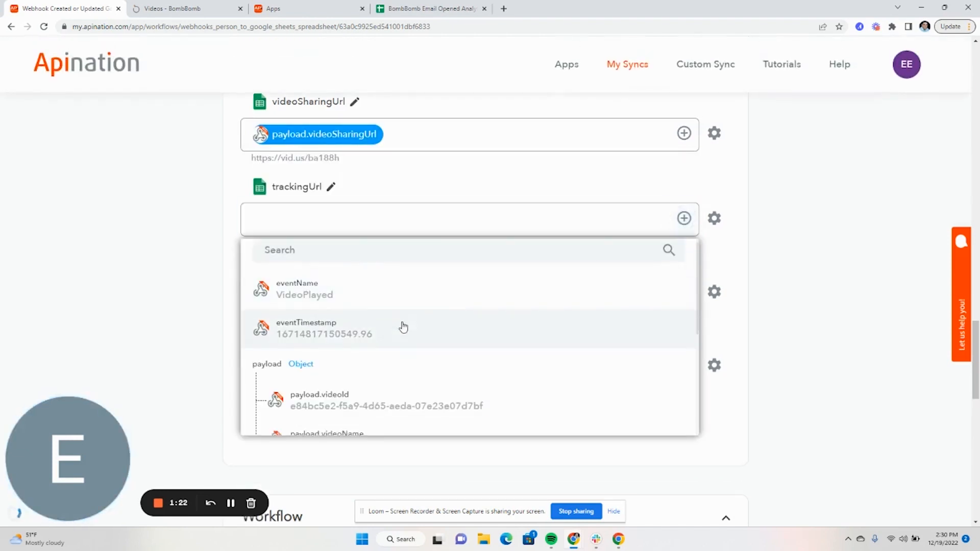
pyautogui.scroll(-3, 401, 326)
pyautogui.click(390, 372)
# - Map Contact Id to payload.contacts[].id and Contact Email to payload.contacts[].email
pyautogui.scroll(-2, 531, 319)
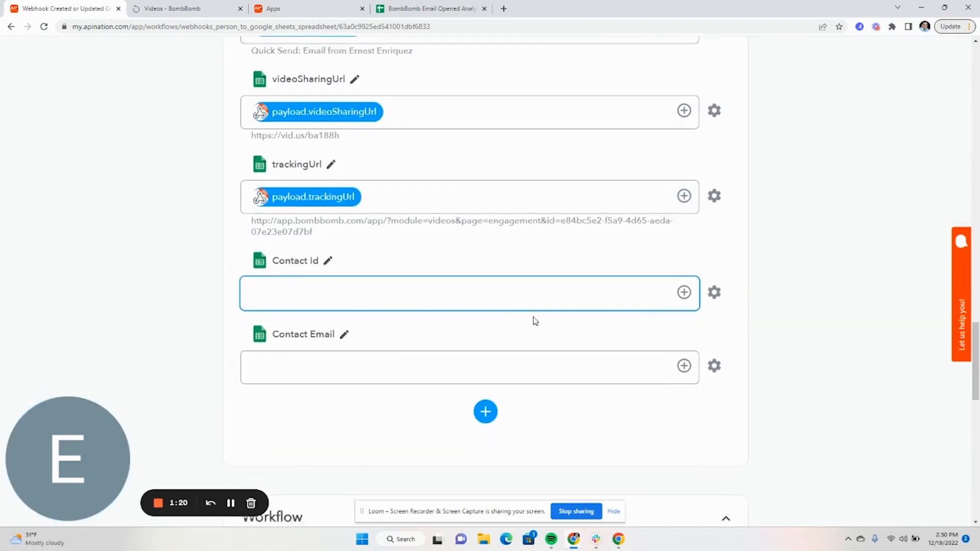
pyautogui.click(684, 218)
pyautogui.scroll(-3, 383, 372)
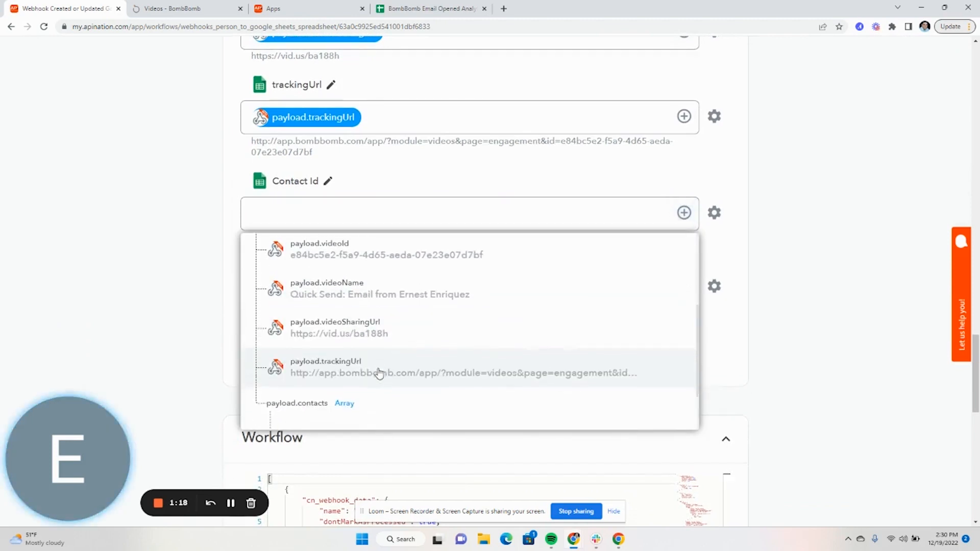
pyautogui.scroll(-1, 382, 383)
pyautogui.scroll(-2, 554, 282)
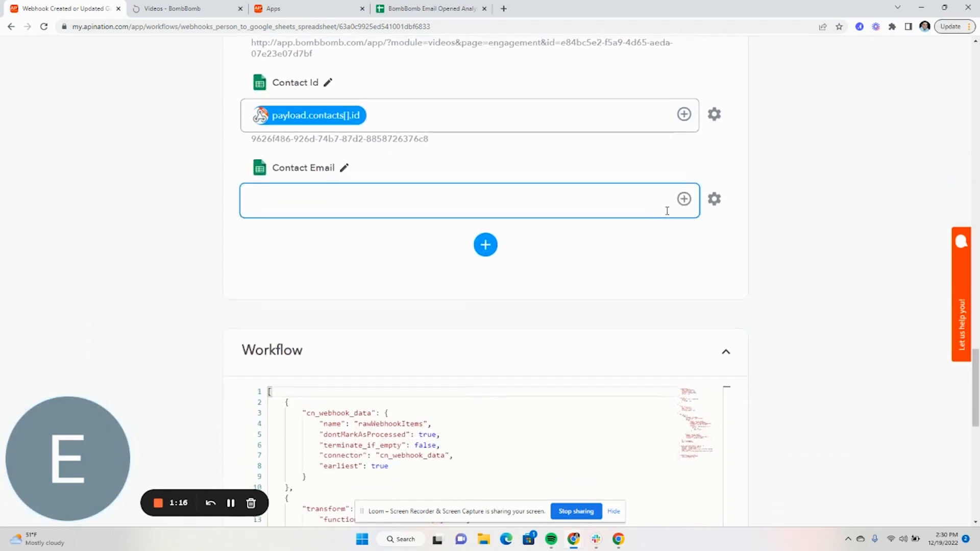
pyautogui.click(684, 194)
pyautogui.scroll(-2, 357, 327)
pyautogui.scroll(-5, 328, 351)
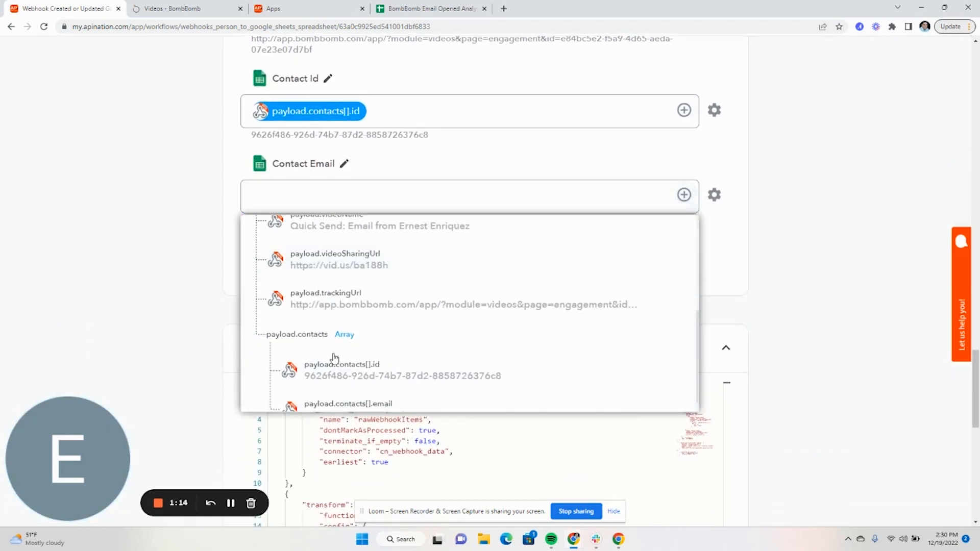
pyautogui.click(352, 387)
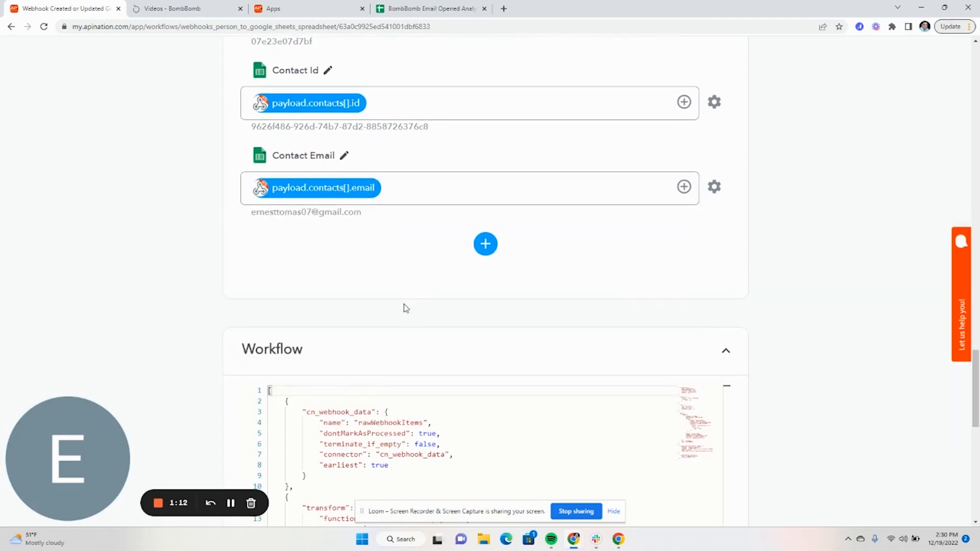
pyautogui.scroll(8, 403, 305)
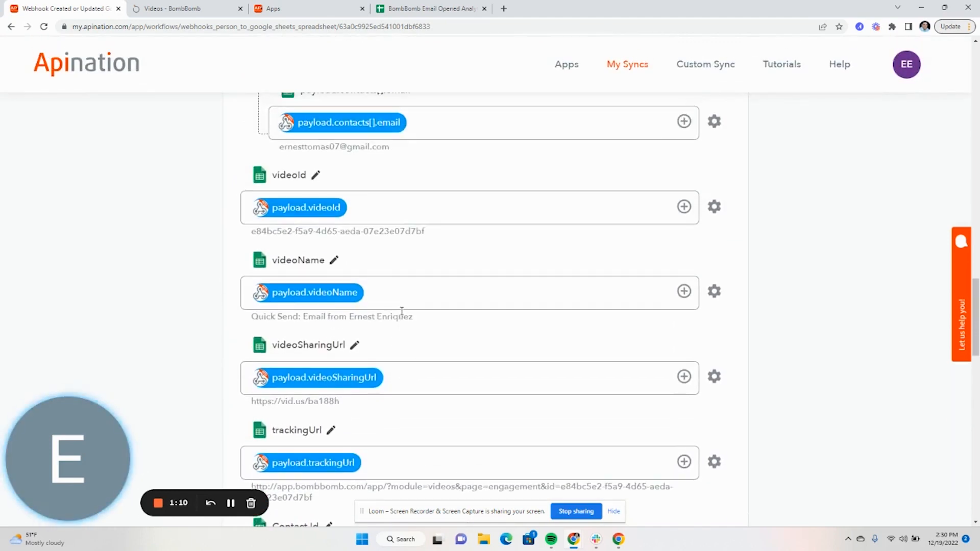
# - Remove the payload.contacts[].email, contacts[].id, trackingUrl and videoSharingUrl mappings
pyautogui.scroll(3, 403, 306)
pyautogui.click(415, 278)
pyautogui.press('BackSpace')
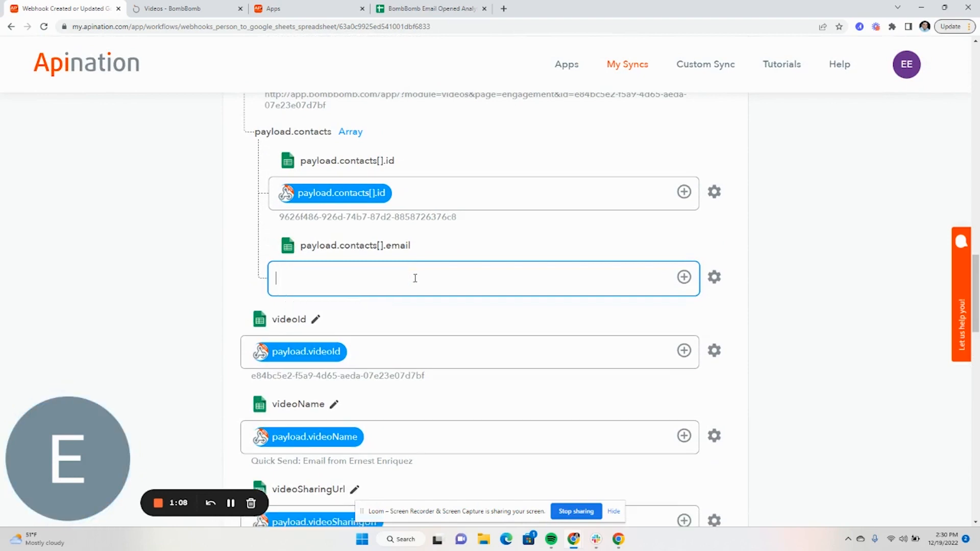
pyautogui.click(411, 186)
pyautogui.press('BackSpace')
pyautogui.scroll(4, 393, 214)
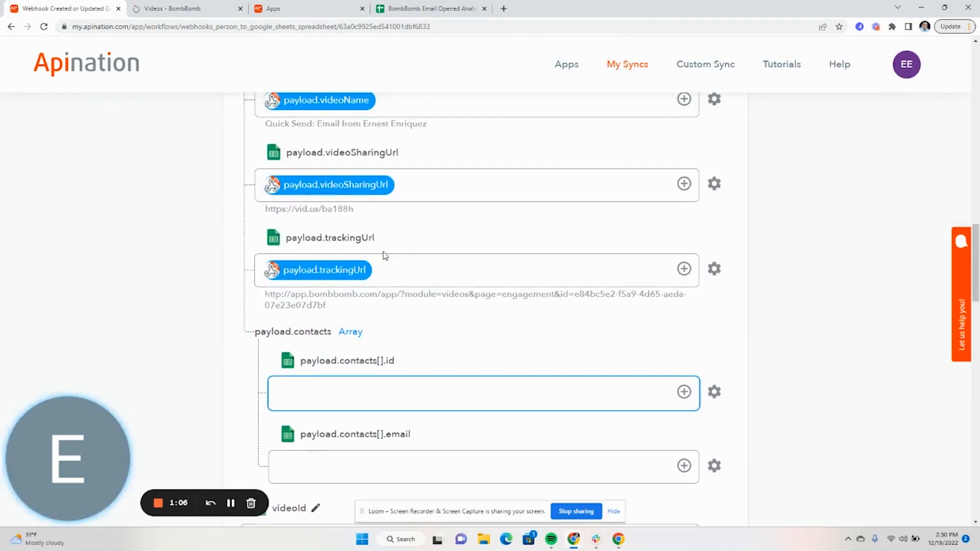
pyautogui.click(381, 275)
pyautogui.press('BackSpace')
pyautogui.click(416, 187)
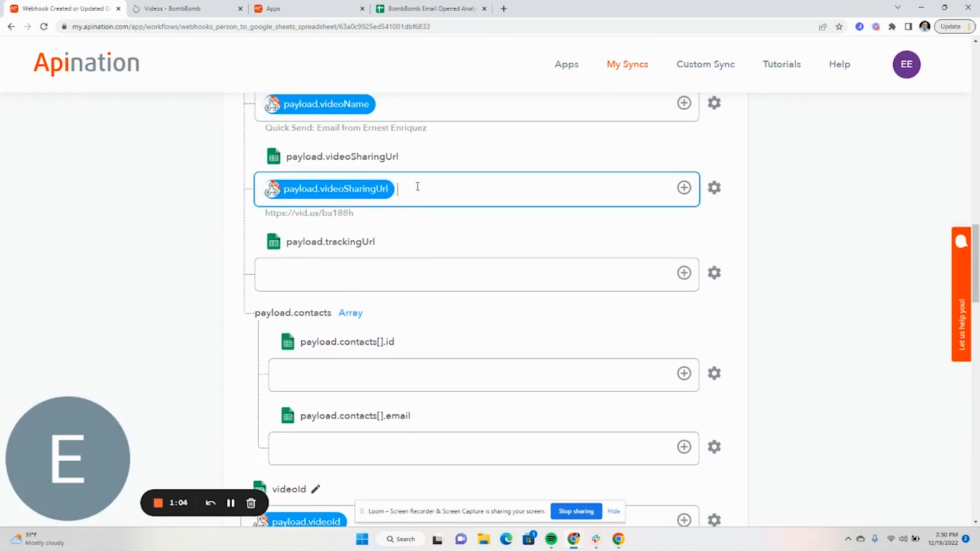
pyautogui.press('BackSpace')
# - Remove the payload.videoName and payload.videoId mappings, then check the remaining columns
pyautogui.scroll(3, 370, 212)
pyautogui.click(379, 253)
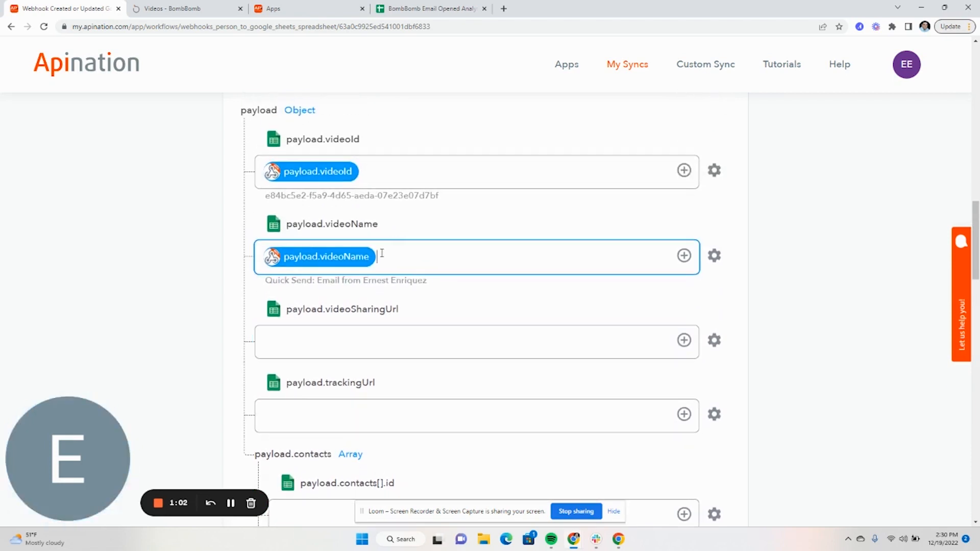
pyautogui.press('BackSpace')
pyautogui.click(362, 177)
pyautogui.press('BackSpace')
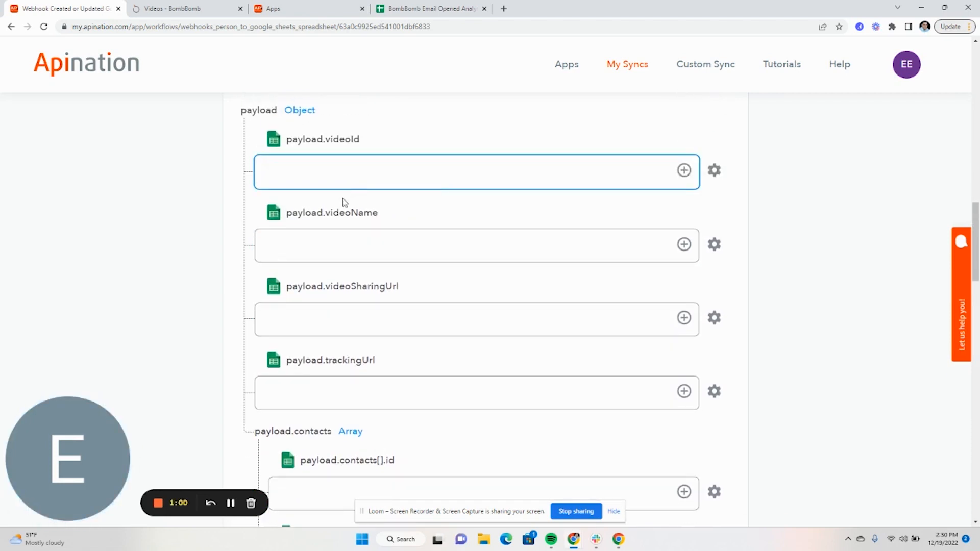
pyautogui.scroll(4, 351, 212)
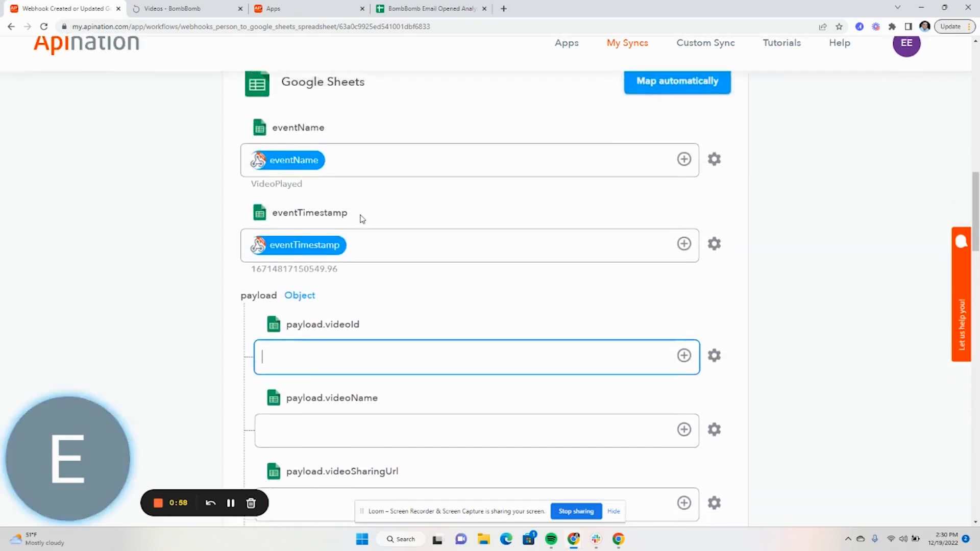
pyautogui.scroll(-6, 362, 219)
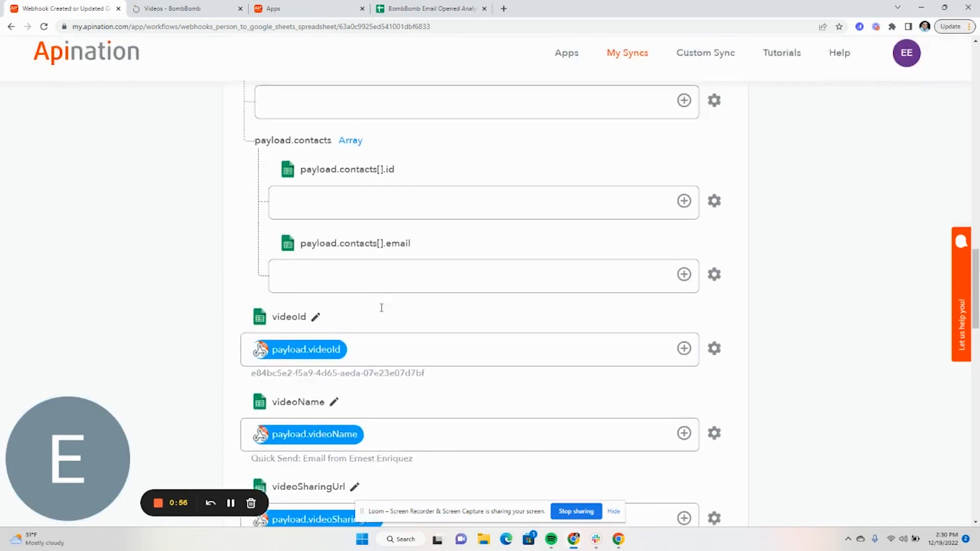
pyautogui.scroll(14, 381, 308)
pyautogui.scroll(-5, 356, 326)
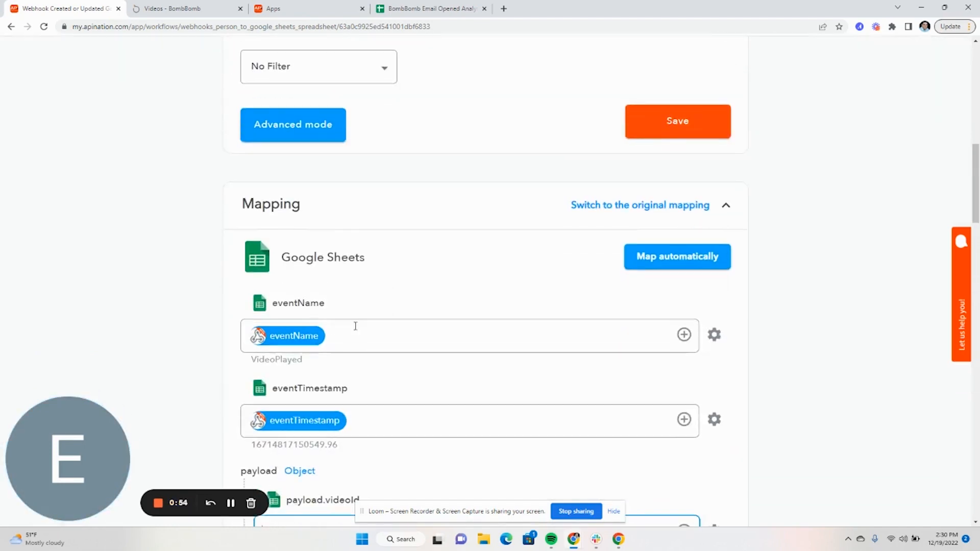
# - Set the sync filter to eventName contains VideoPlayed and save it
pyautogui.moveTo(305, 359); pyautogui.dragTo(280, 361)
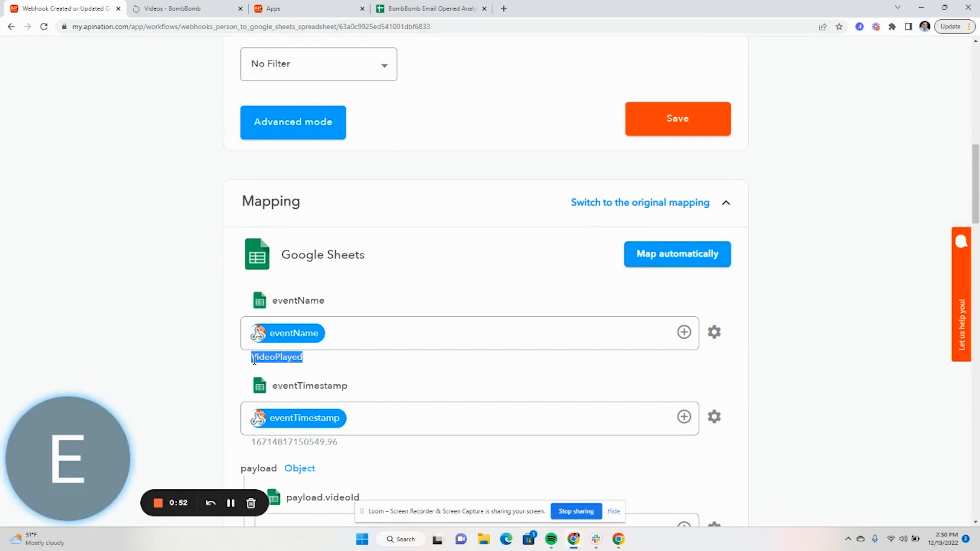
pyautogui.scroll(5, 411, 319)
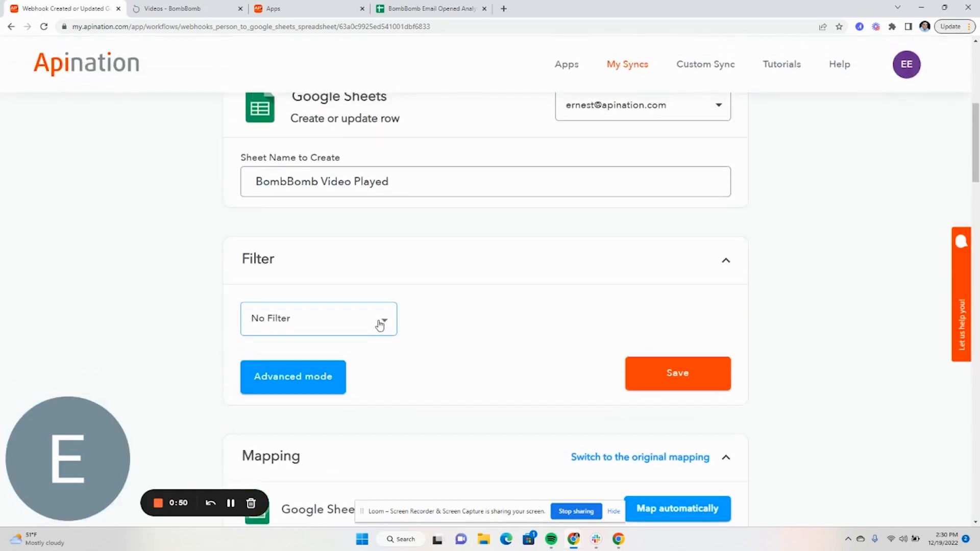
pyautogui.click(379, 321)
pyautogui.click(311, 294)
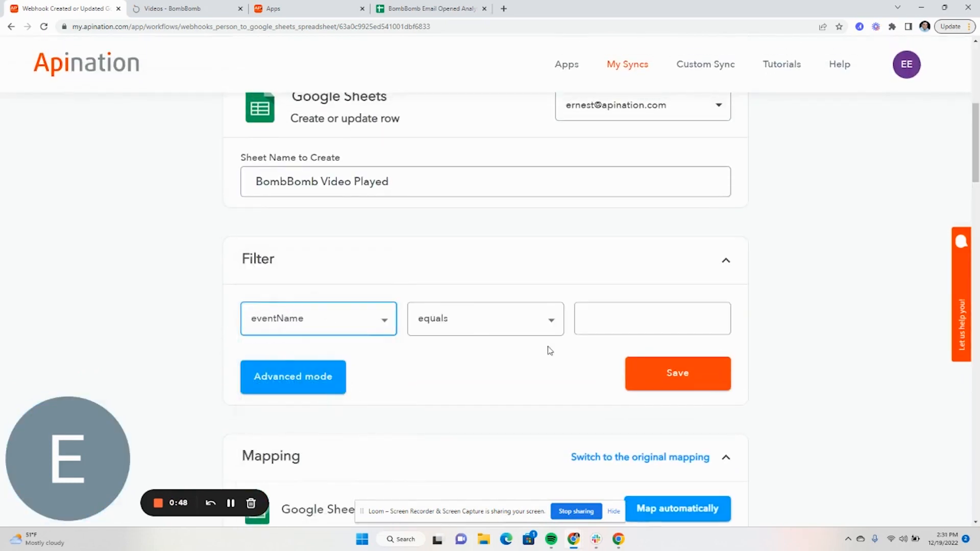
pyautogui.click(542, 328)
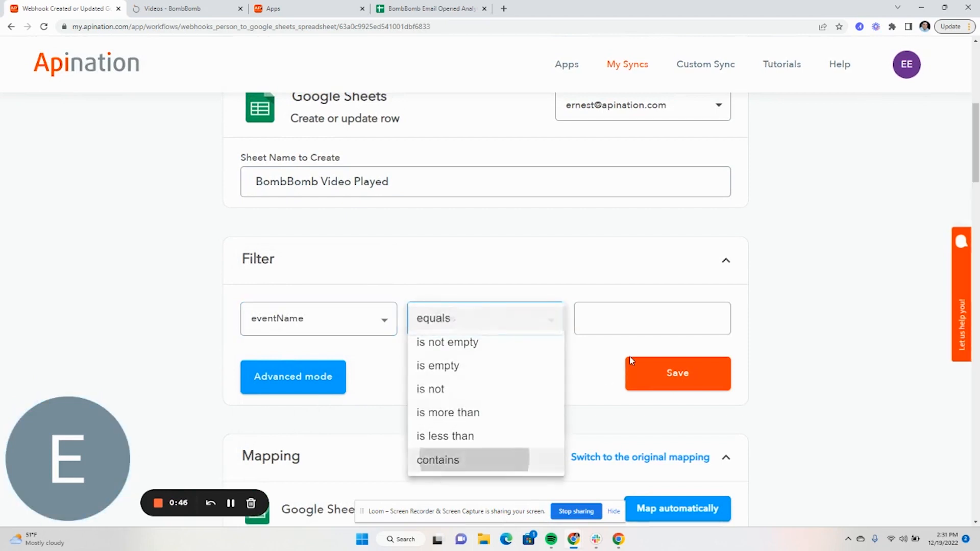
pyautogui.click(444, 459)
pyautogui.click(637, 318)
pyautogui.click(658, 375)
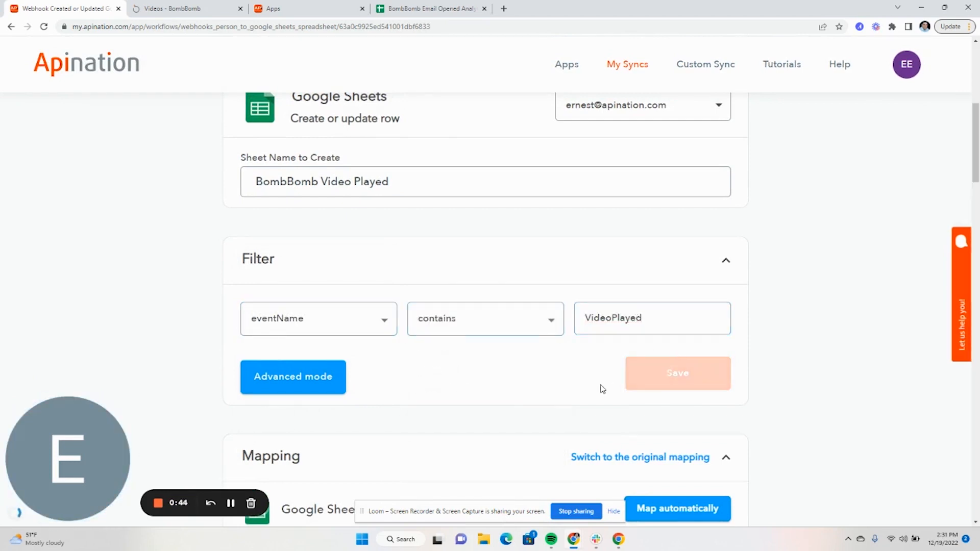
# - Send the BombBomb quick video email, then move to the Google Sheets tab
pyautogui.click(231, 509)
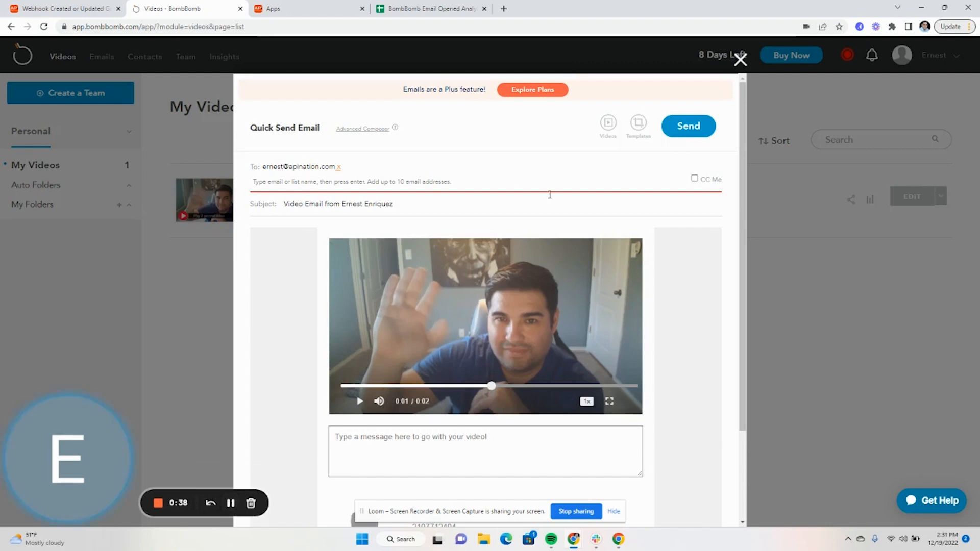
pyautogui.click(681, 133)
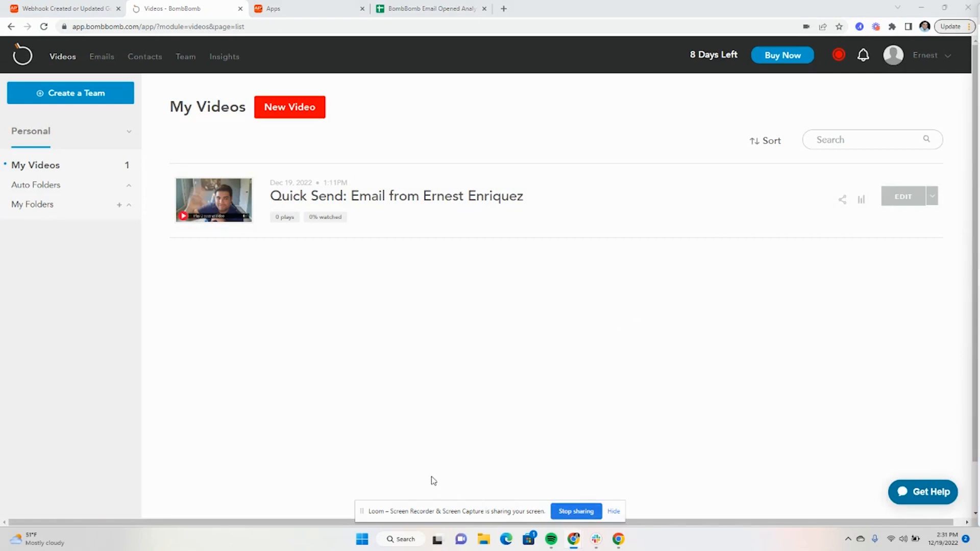
pyautogui.click(414, 9)
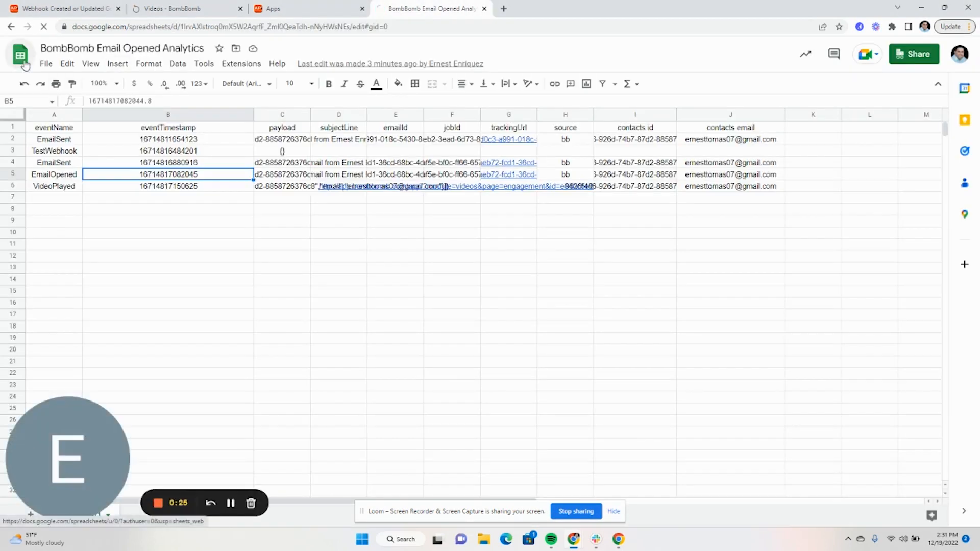
# - Open the BombBomb Video Played spreadsheet and insert a chart of its synced event data
pyautogui.click(18, 61)
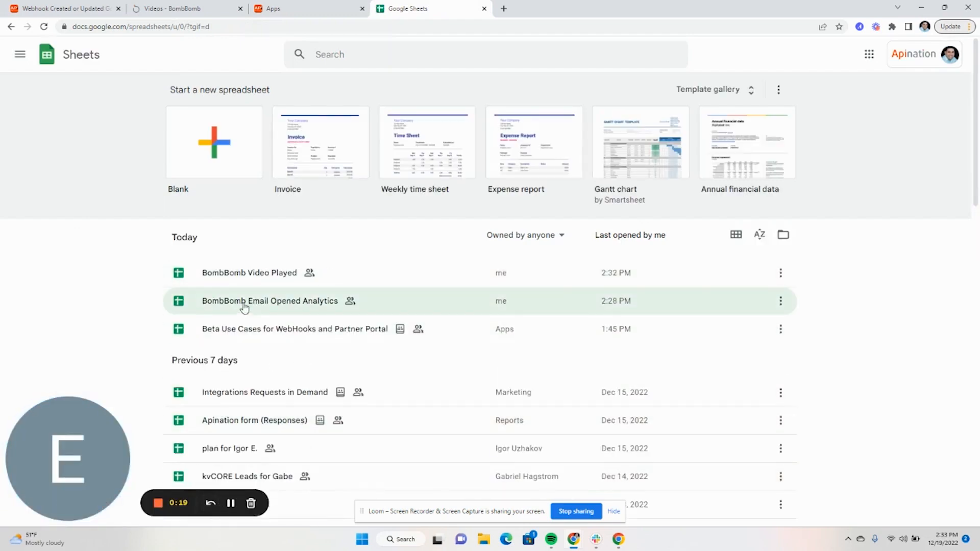
pyautogui.click(280, 271)
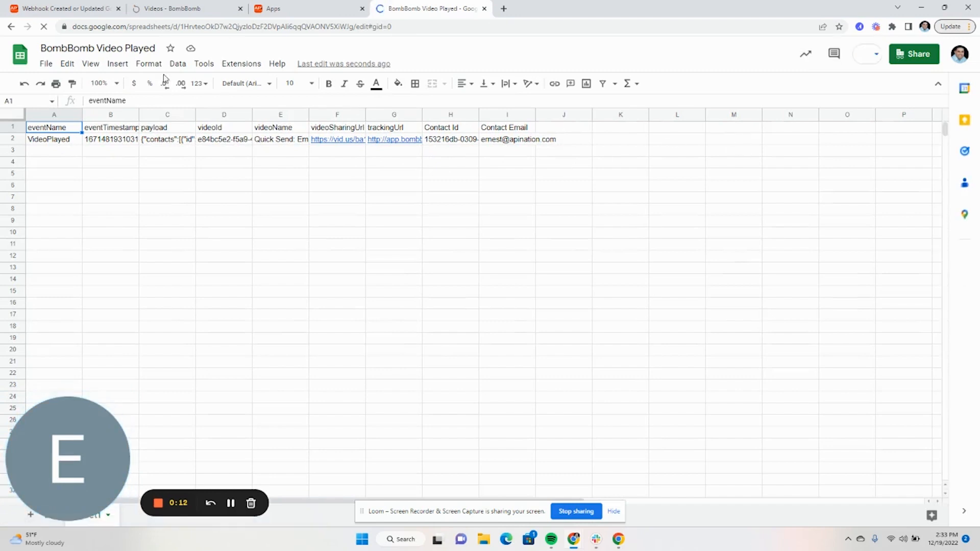
pyautogui.click(176, 64)
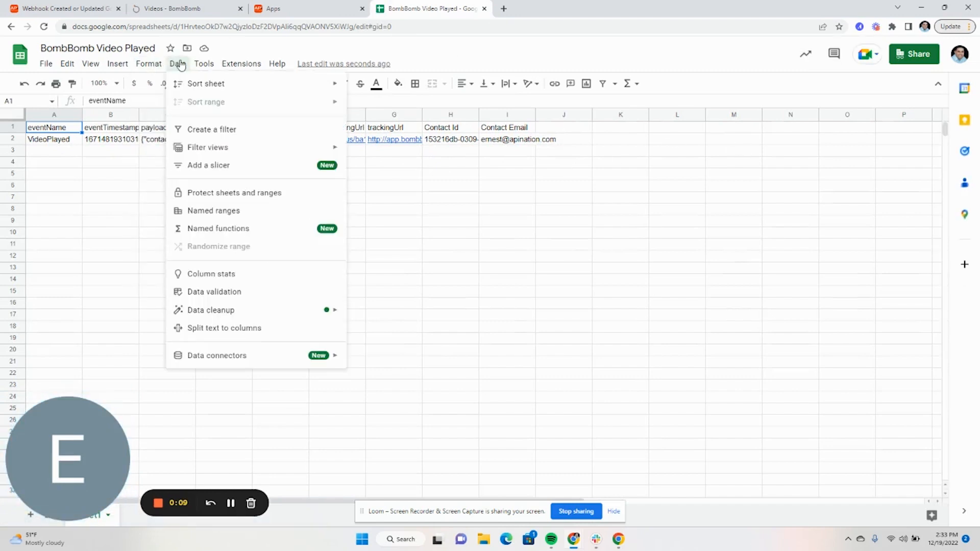
pyautogui.moveTo(118, 64)
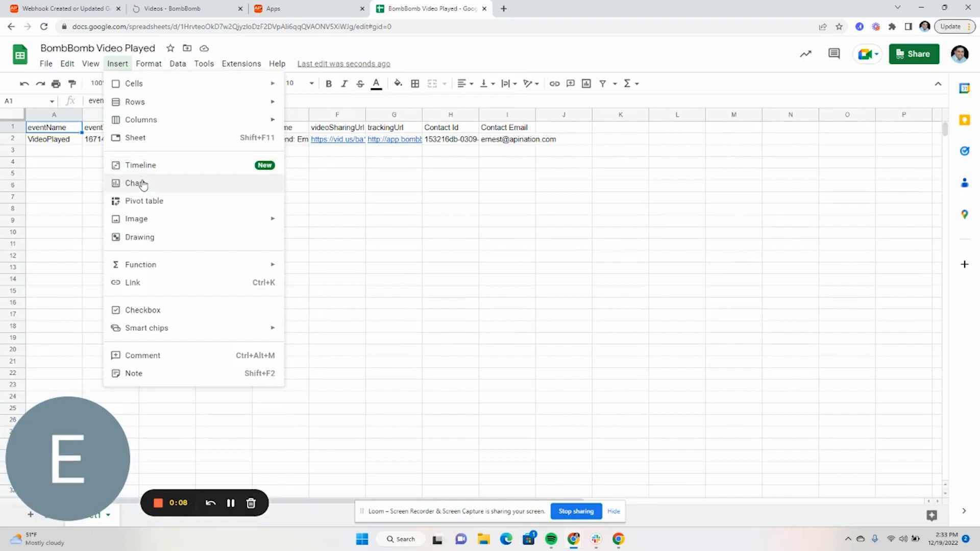
pyautogui.click(285, 187)
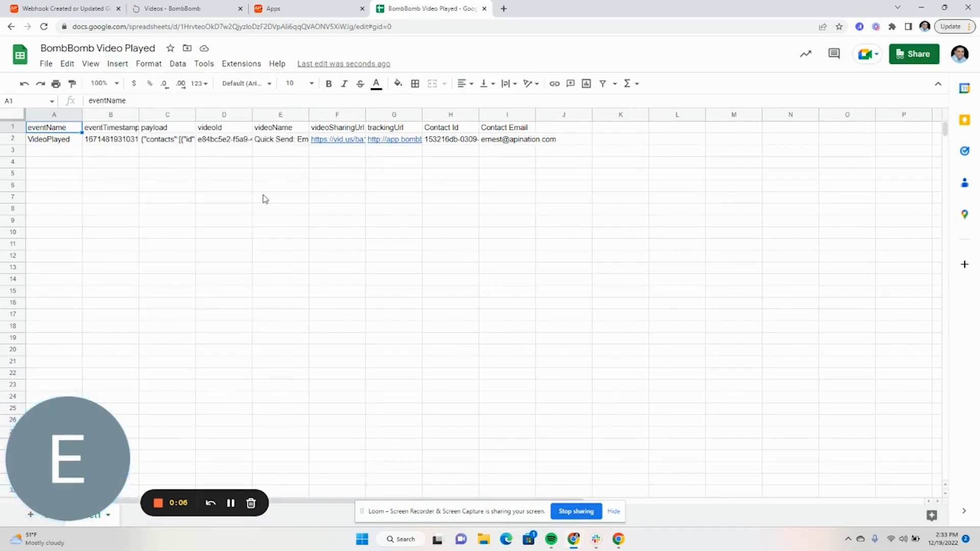